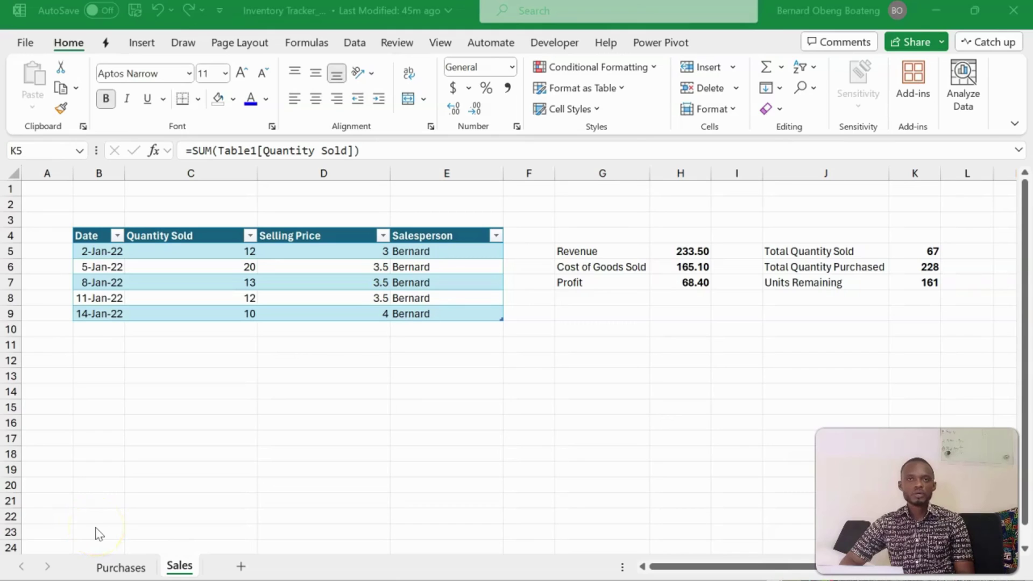
Review the sales entries and the Revenue, COGS, Profit and quantity summary formulas.
key("shift+Down")
key("shift+Down")
left_click(304, 279)
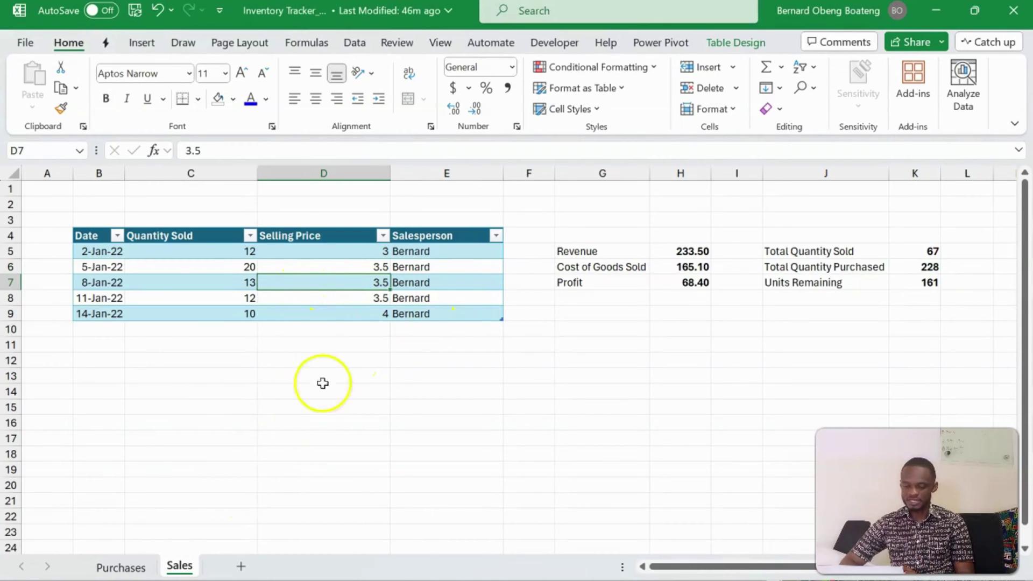
left_click(216, 262)
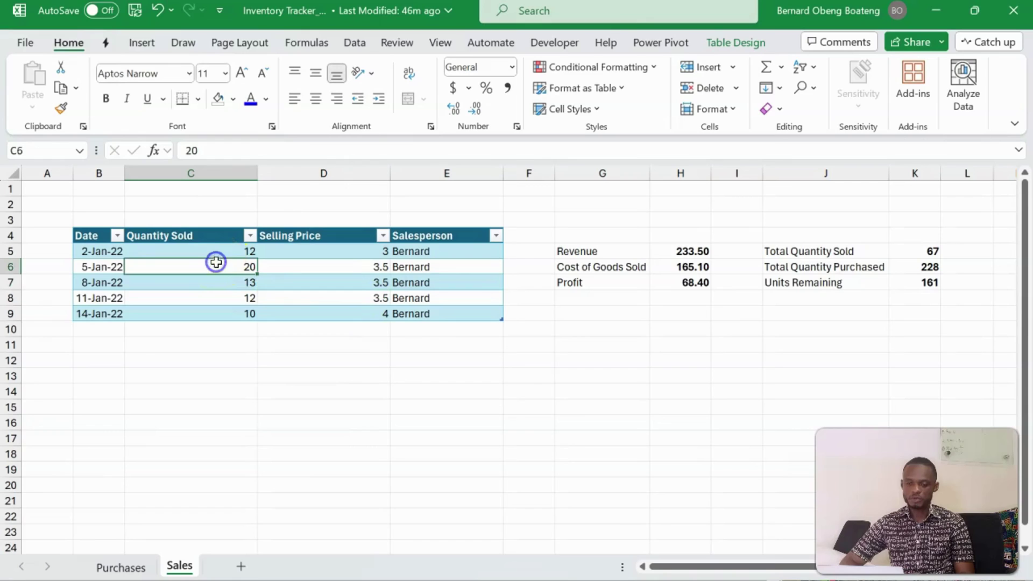
left_click(215, 250)
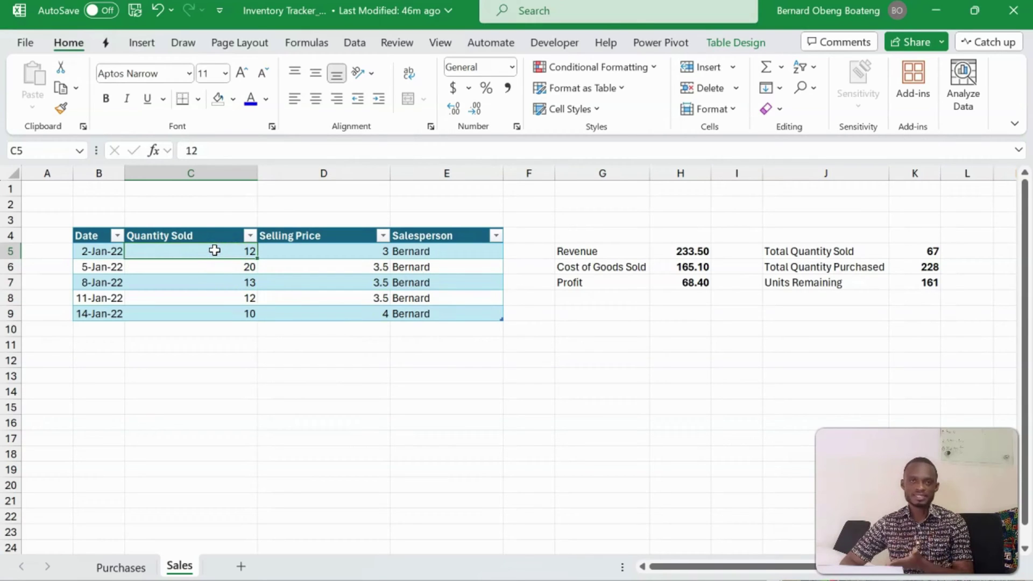
left_click(676, 252)
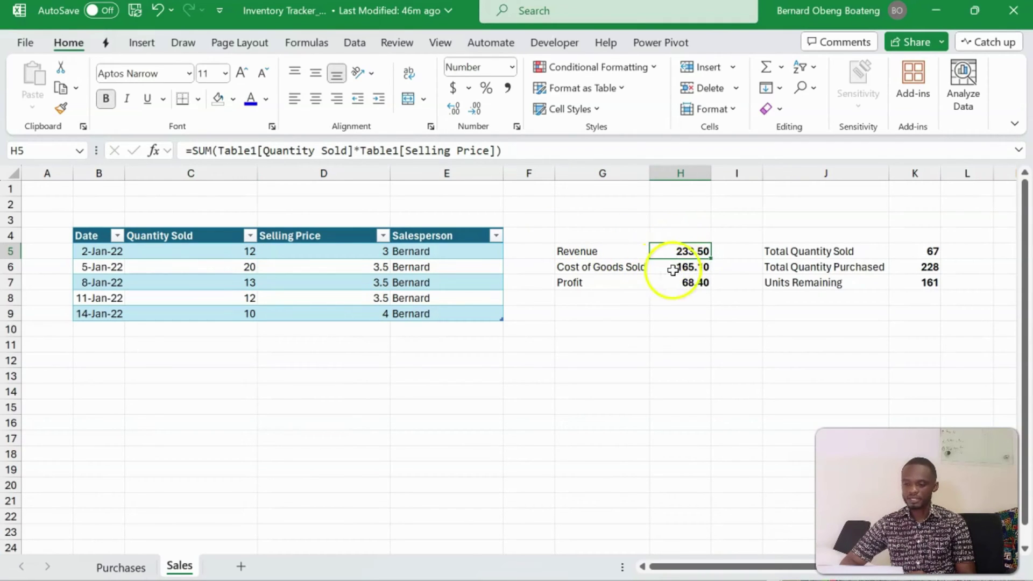
left_click(676, 269)
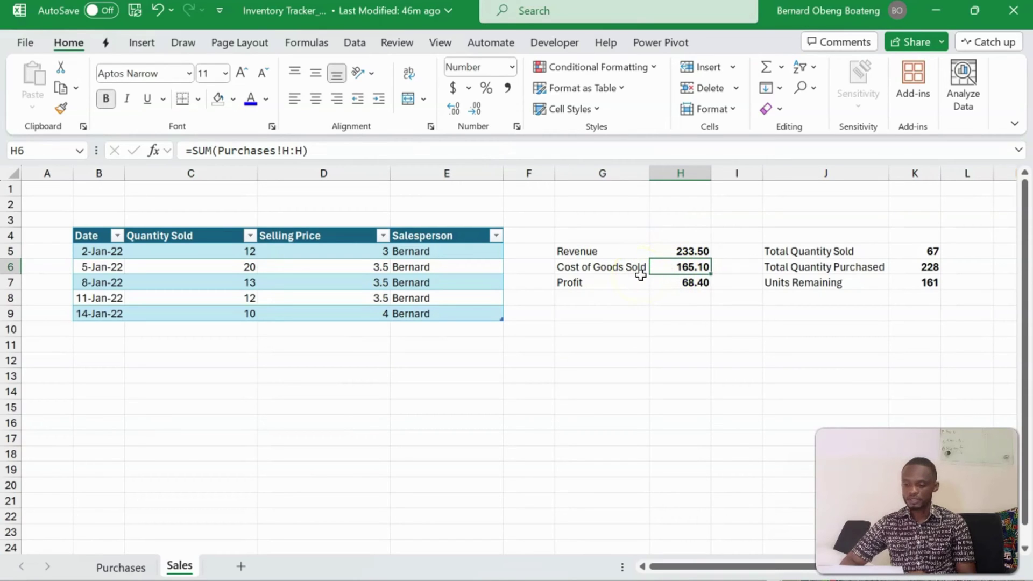
left_click(666, 282)
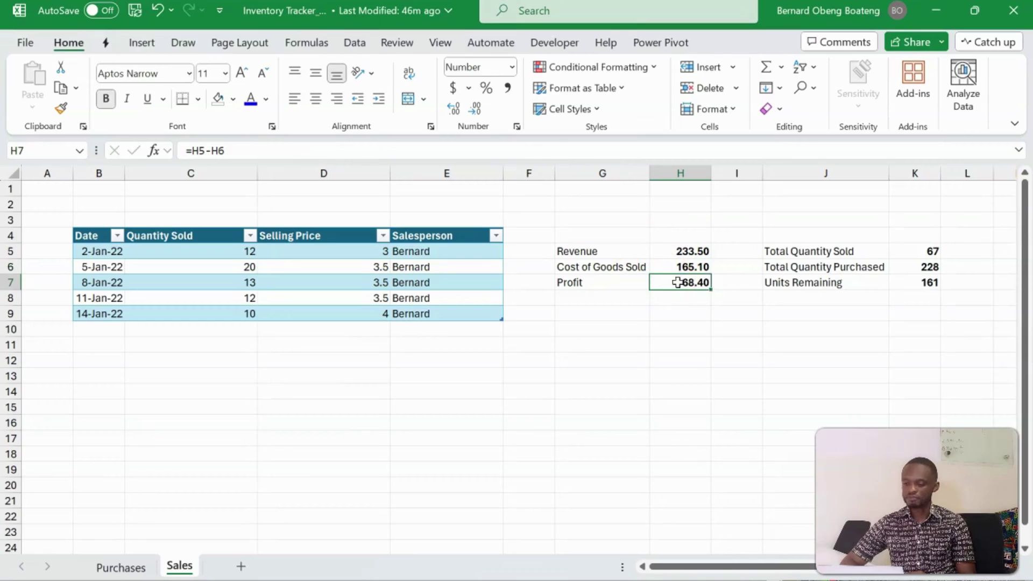
left_click(903, 252)
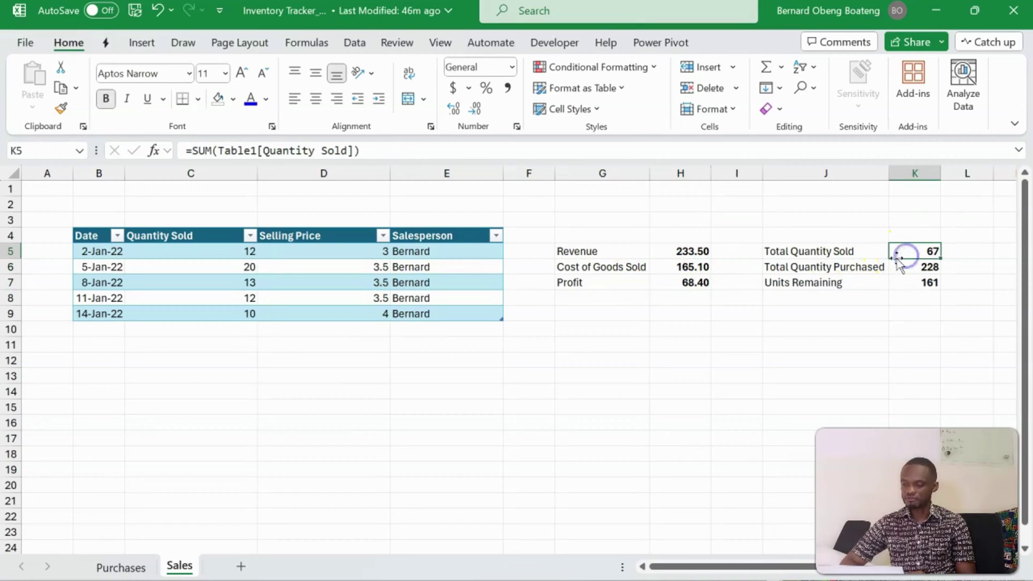
left_click(921, 268)
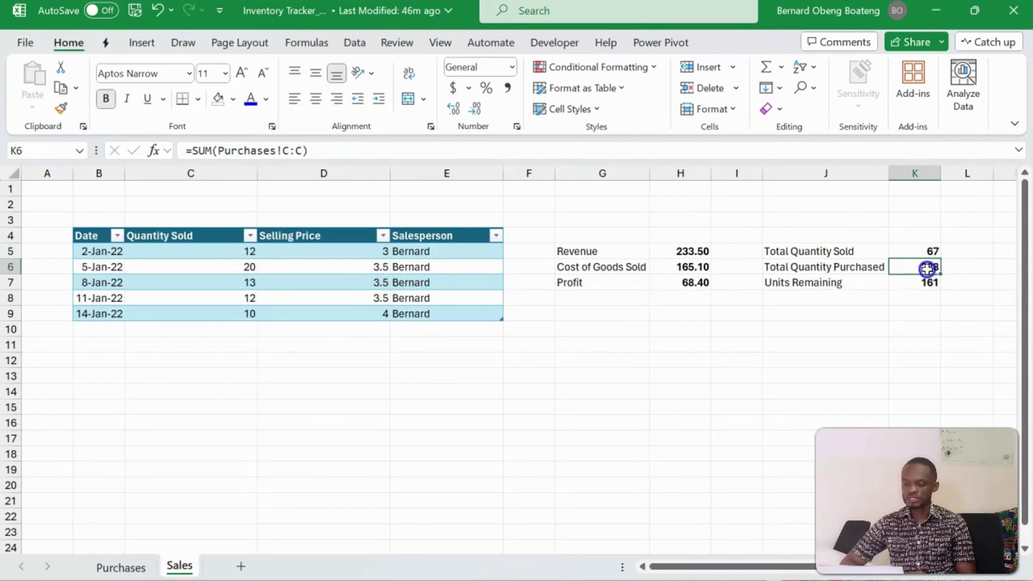
left_click(903, 287)
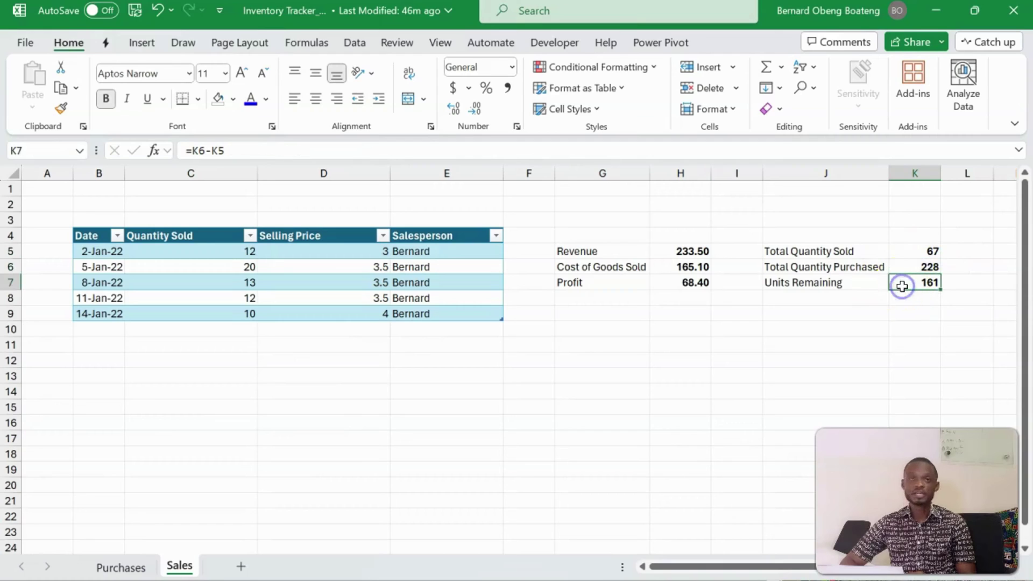
Fill the 165.10 Cost of Goods Sold cell H6 with light peach, then show Purchases.
left_click(670, 267)
left_click(231, 98)
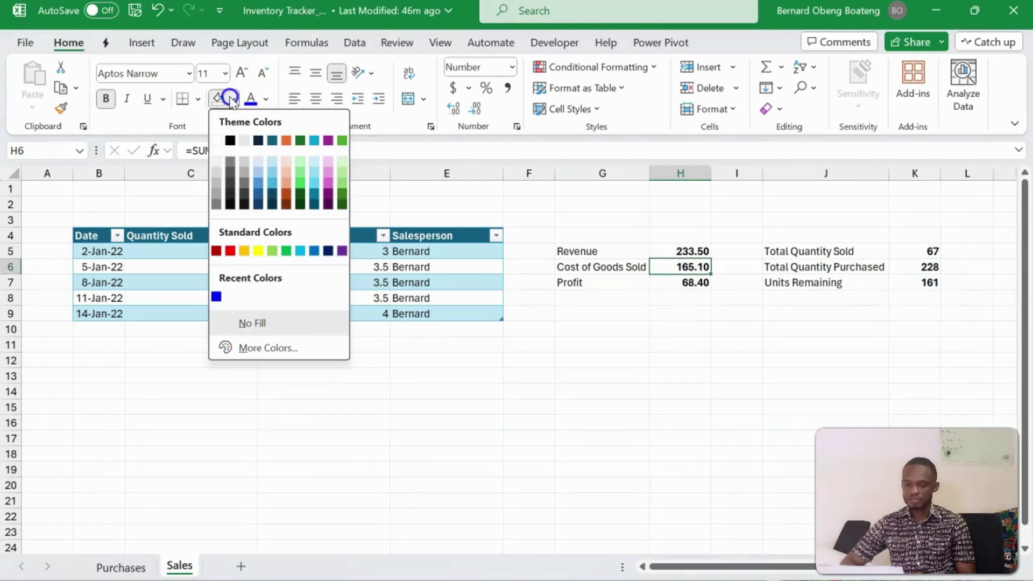
left_click(286, 161)
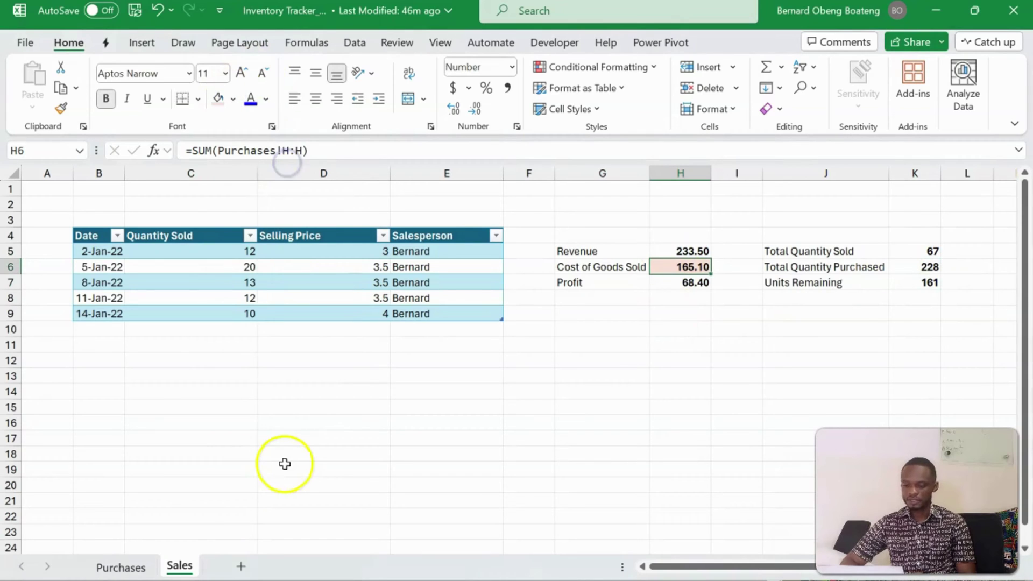
left_click(141, 567)
Inspect the purchase dates, quantities, unit prices and the Cost of Qty Purchase formula.
left_click(311, 295)
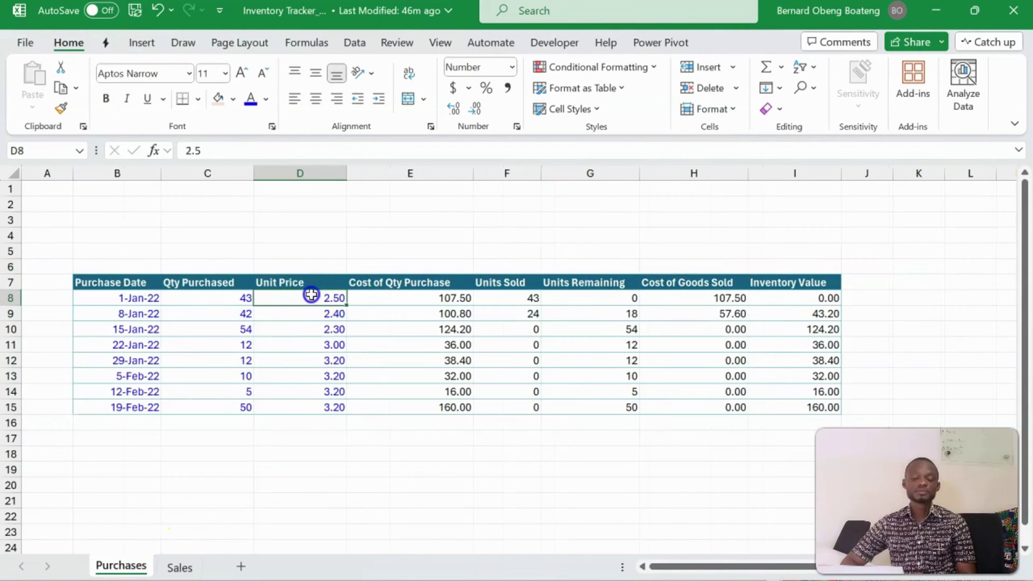
left_click(233, 342)
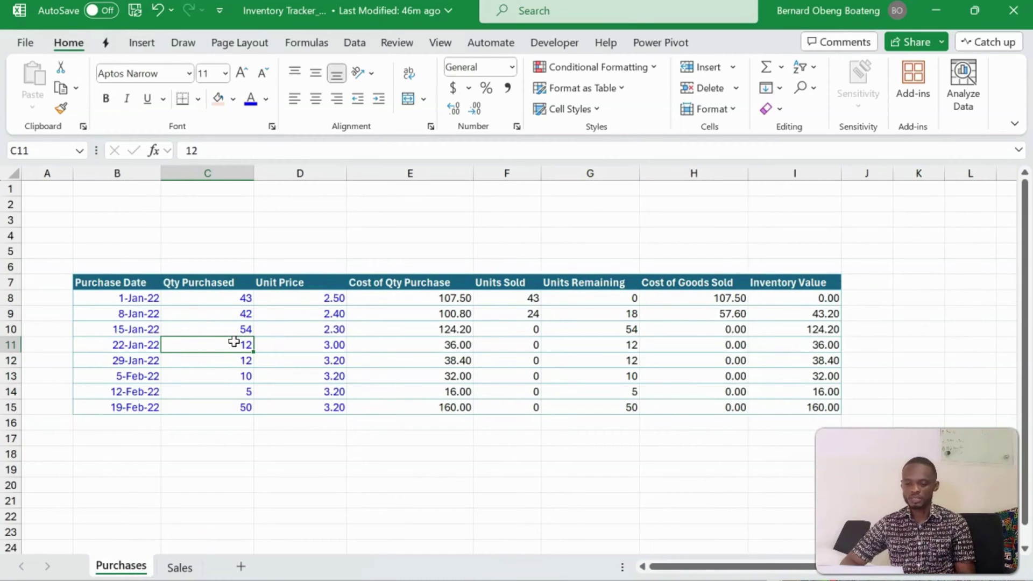
left_click_drag(148, 297, 311, 408)
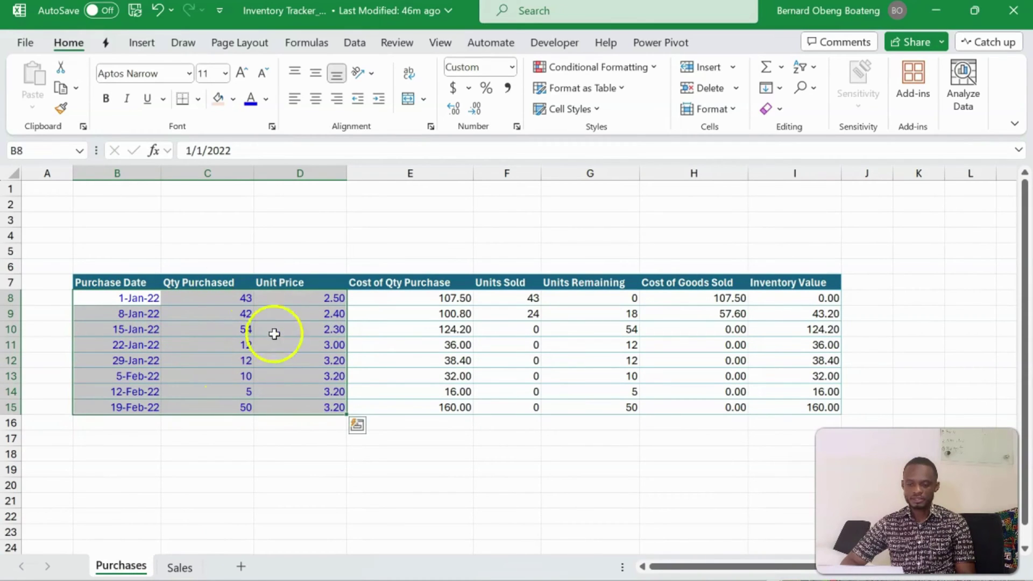
left_click(202, 300)
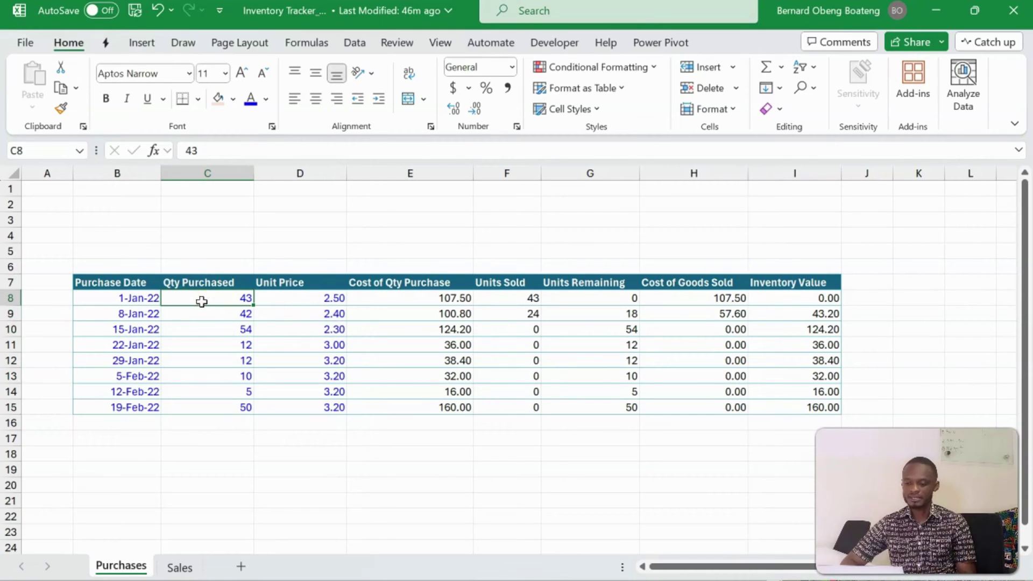
left_click(370, 299)
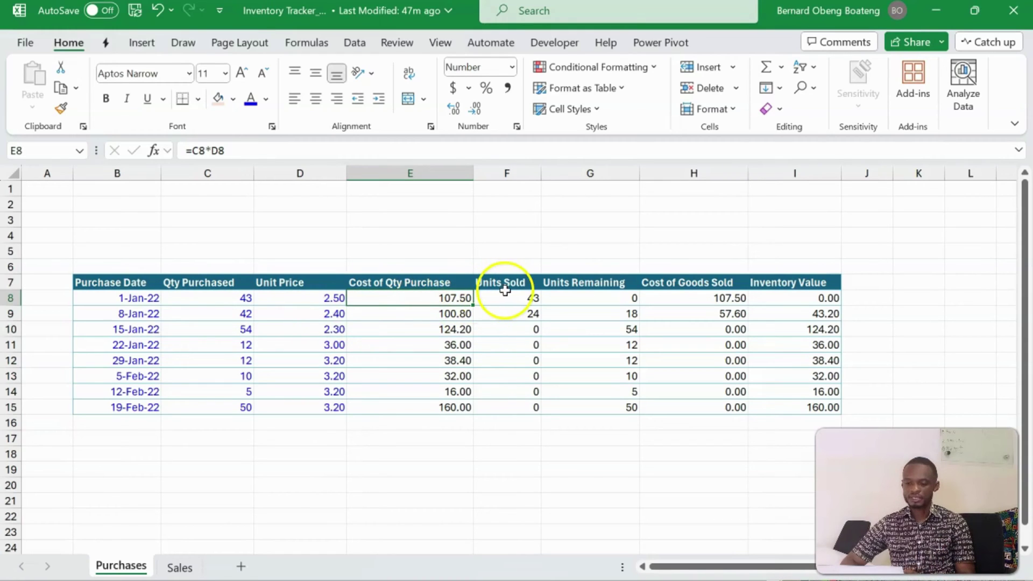
Review the Units Sold, Units Remaining, Cost of Goods Sold and Inventory Value columns, then return to Sales.
left_click_drag(504, 296, 517, 407)
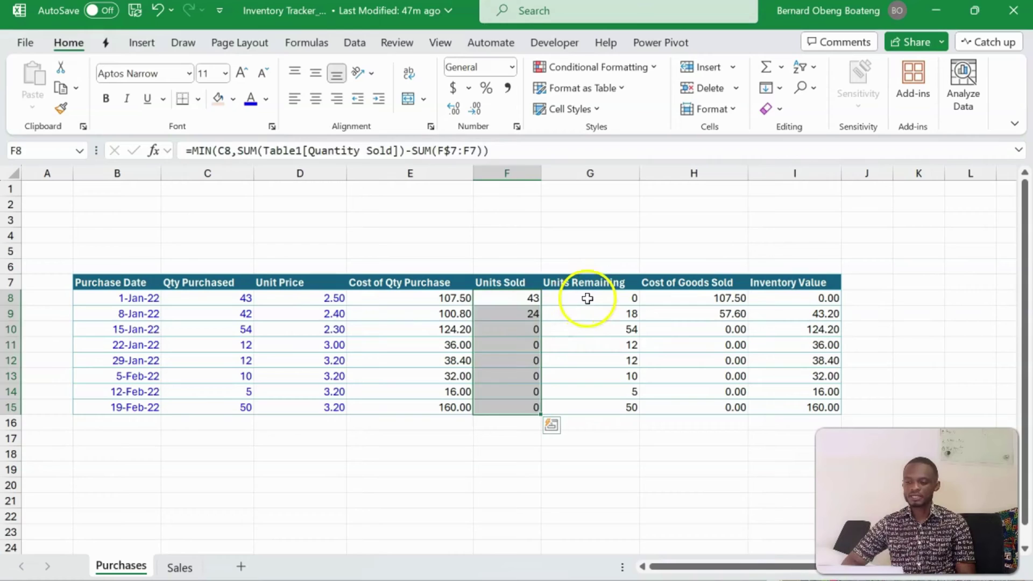
left_click_drag(591, 298, 594, 399)
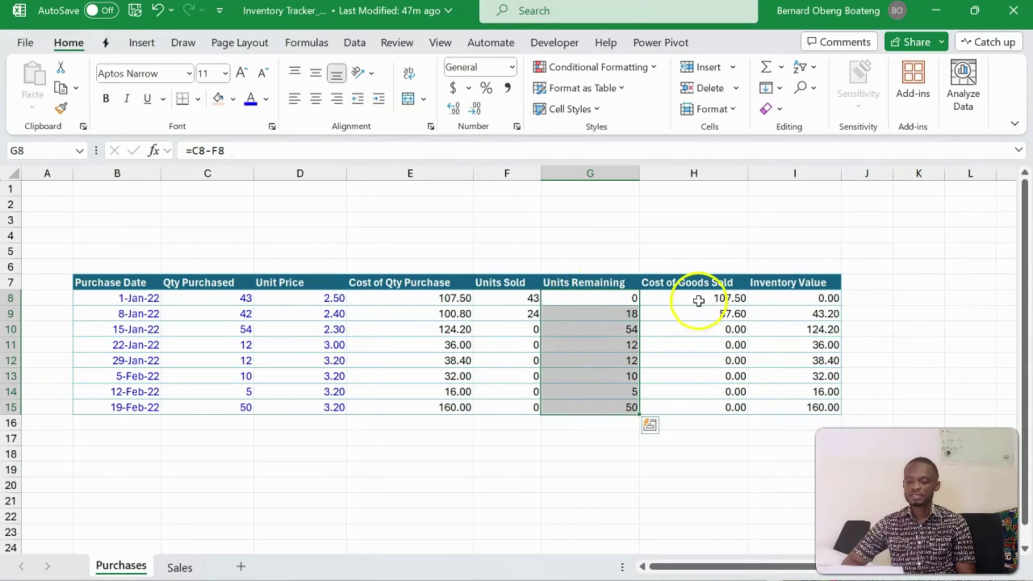
left_click_drag(675, 299, 707, 415)
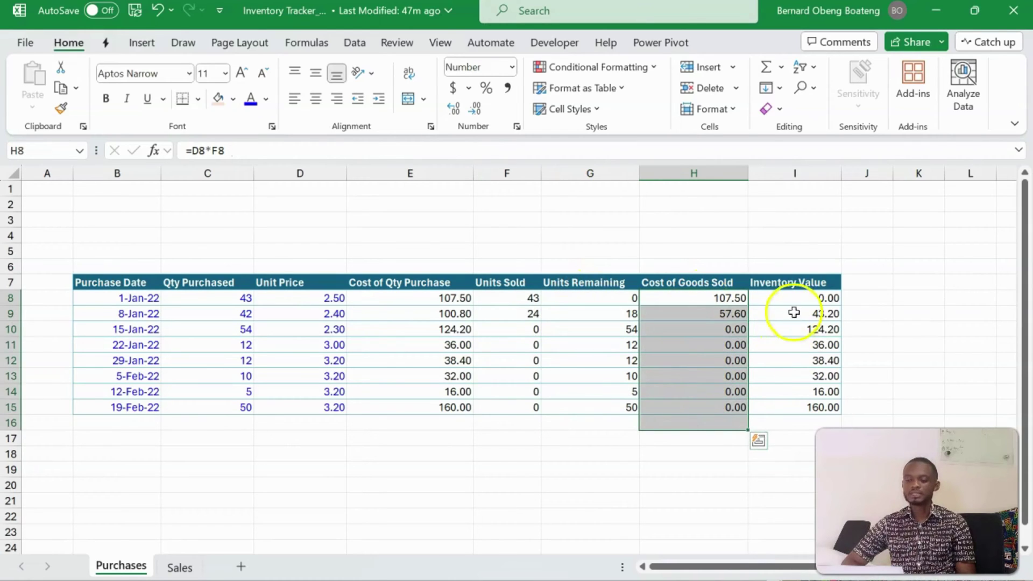
left_click_drag(795, 311, 802, 395)
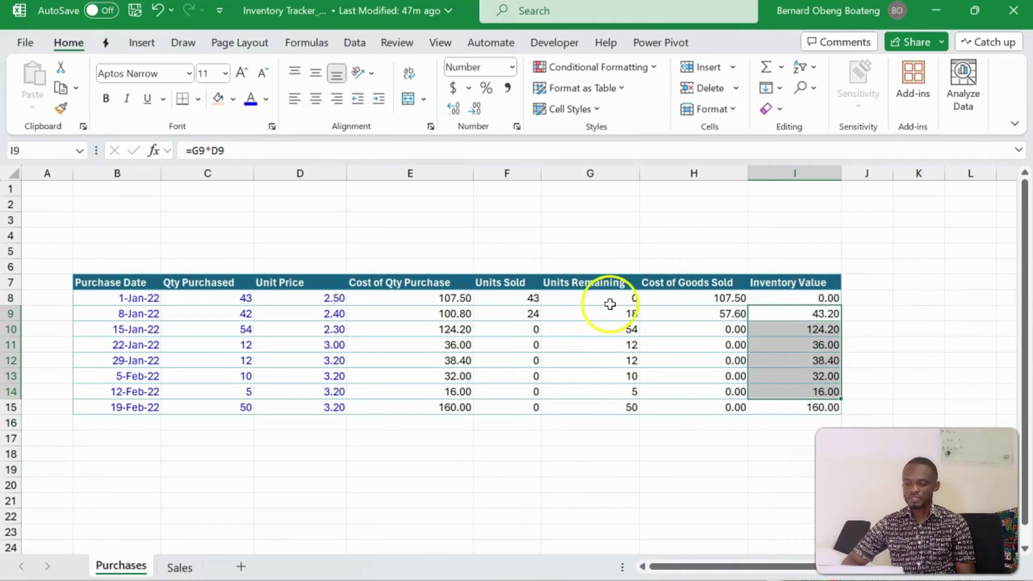
left_click(180, 565)
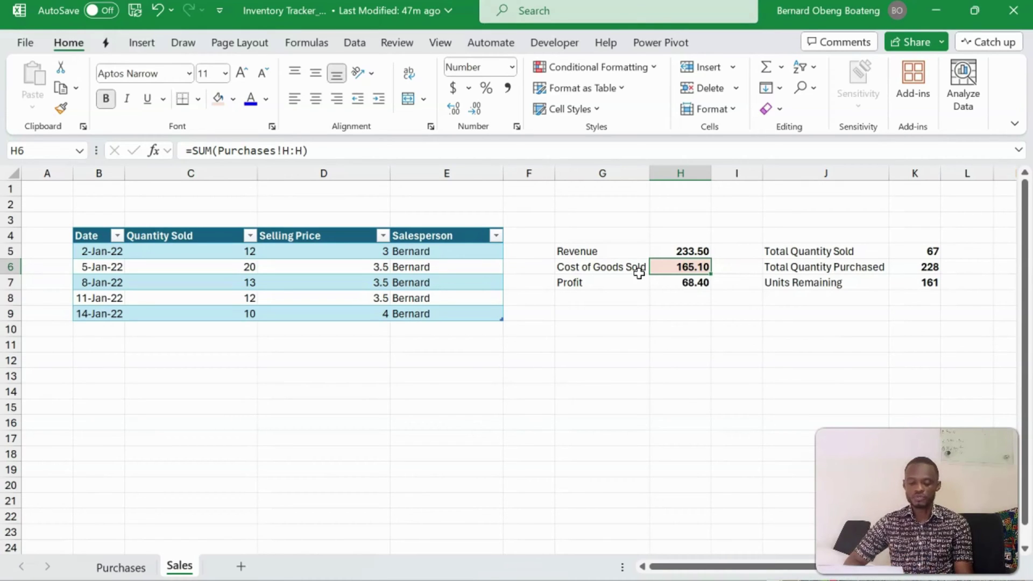
Go to the Purchases sheet and inspect the first purchase's date, quantity and unit price.
key("ctrl+Page_Up")
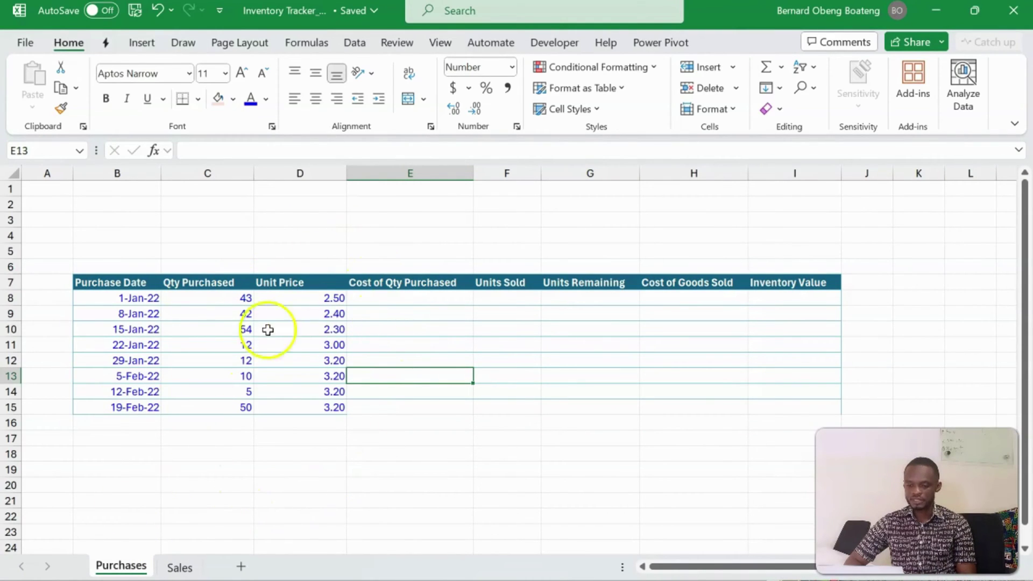
left_click(139, 300)
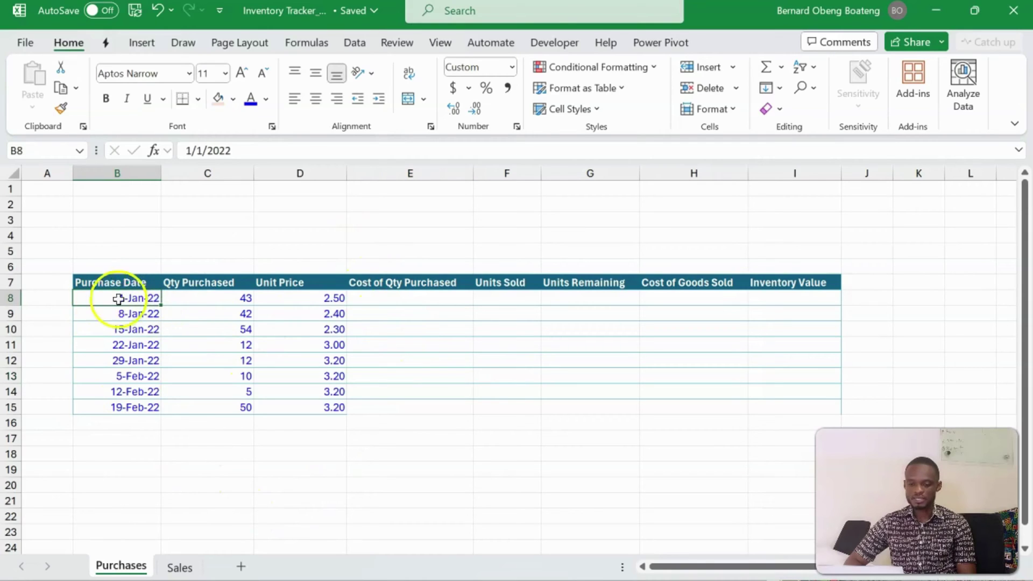
left_click(205, 303)
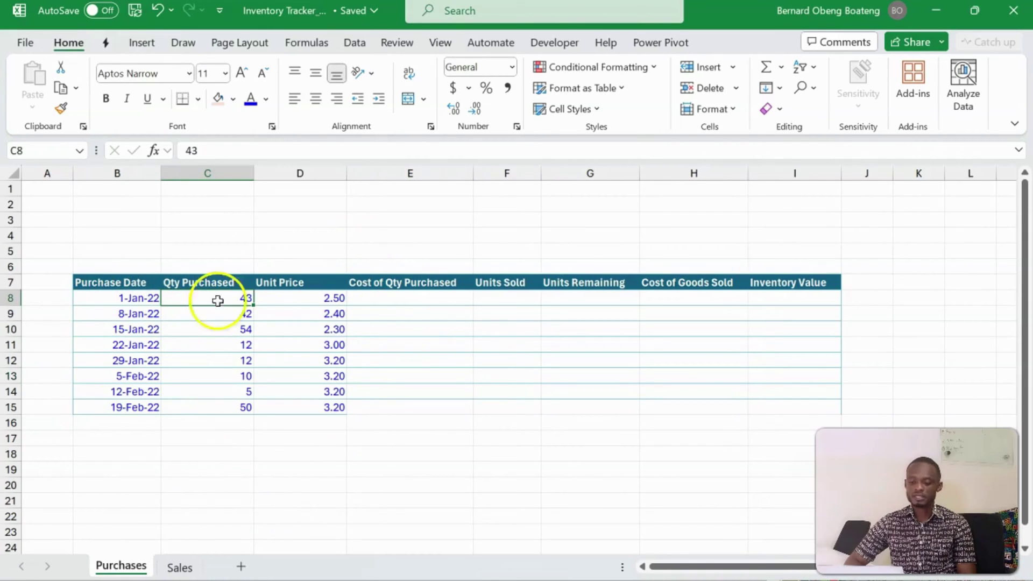
left_click(295, 297)
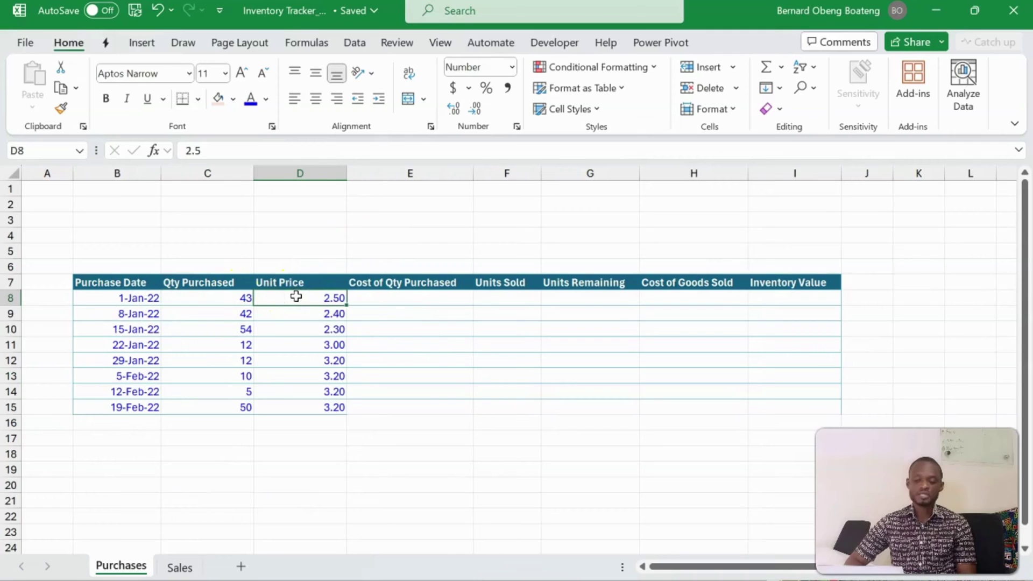
Enter =C8*D8 in E8 and fill it down to E15.
left_click(383, 300)
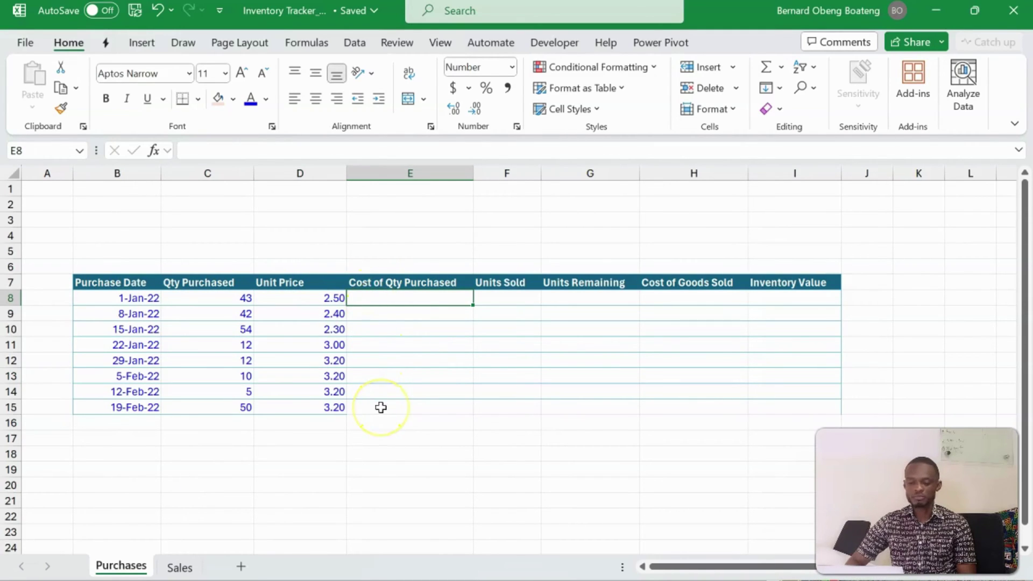
type("=")
left_click(226, 299)
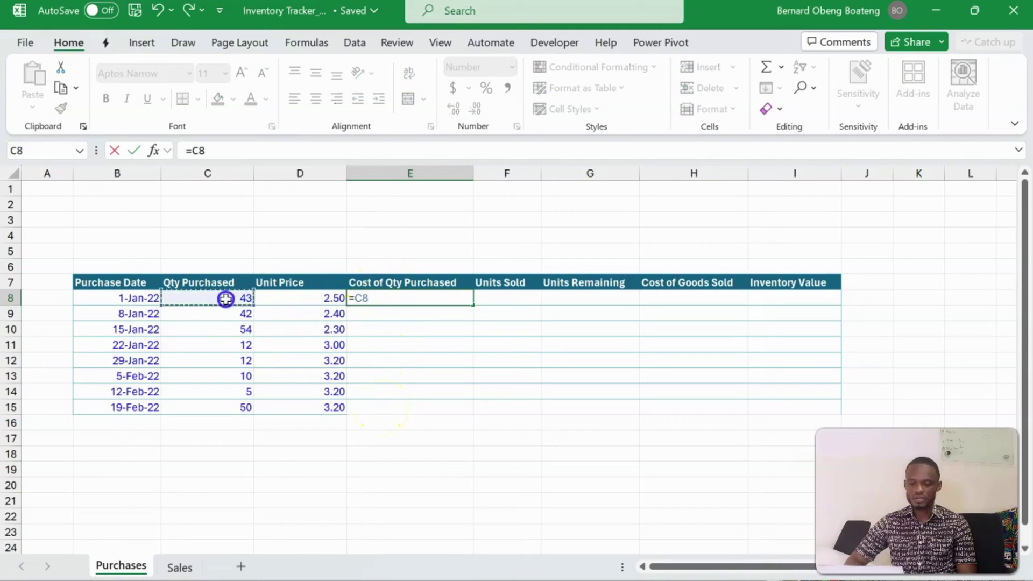
type("*")
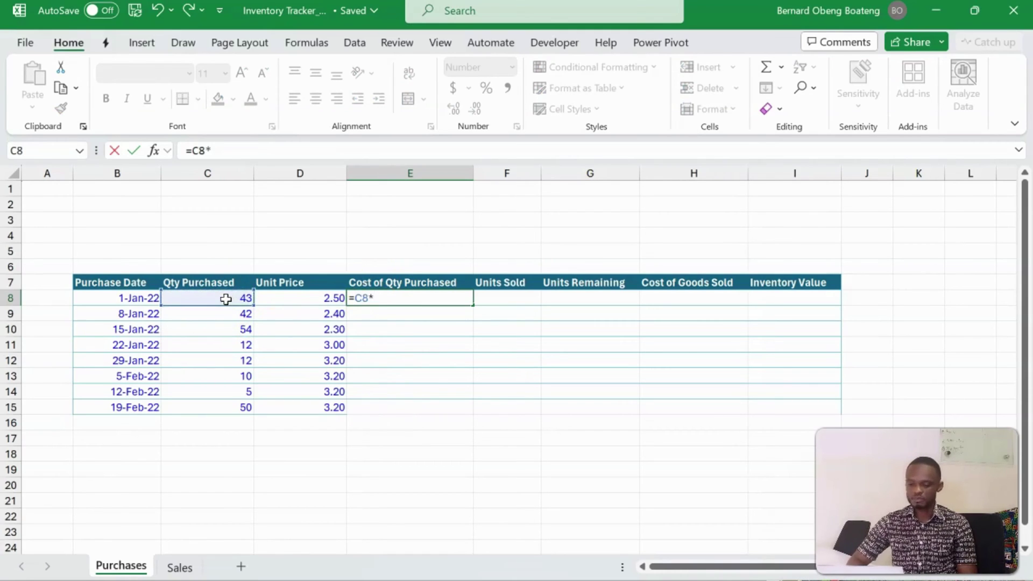
left_click(280, 298)
key("Return")
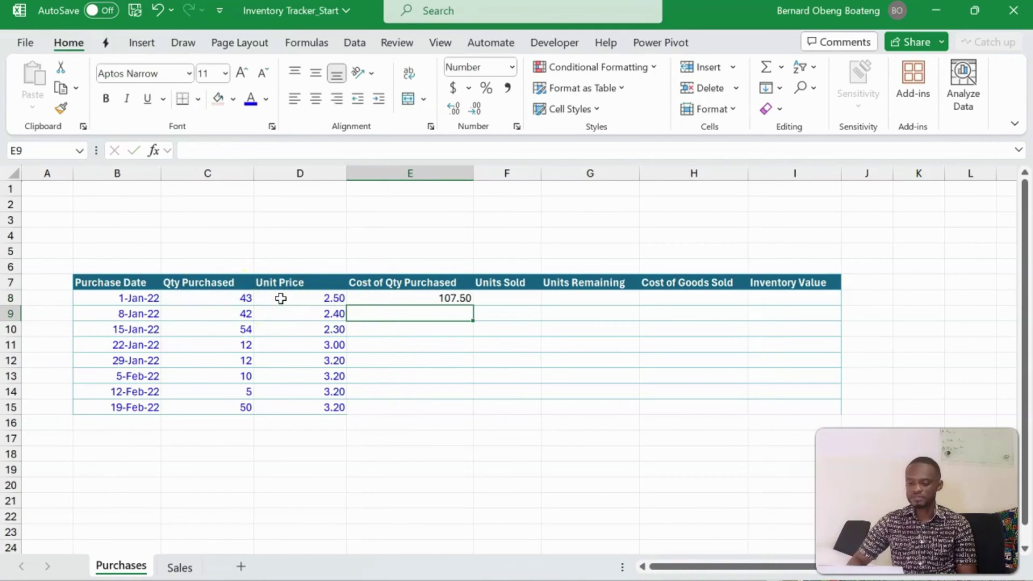
key("Up")
key("shift+Down")
key("shift+Down")
key("shift+Down")
key("shift+Down")
key("shift+Down")
key("shift+Down")
key("shift+Down")
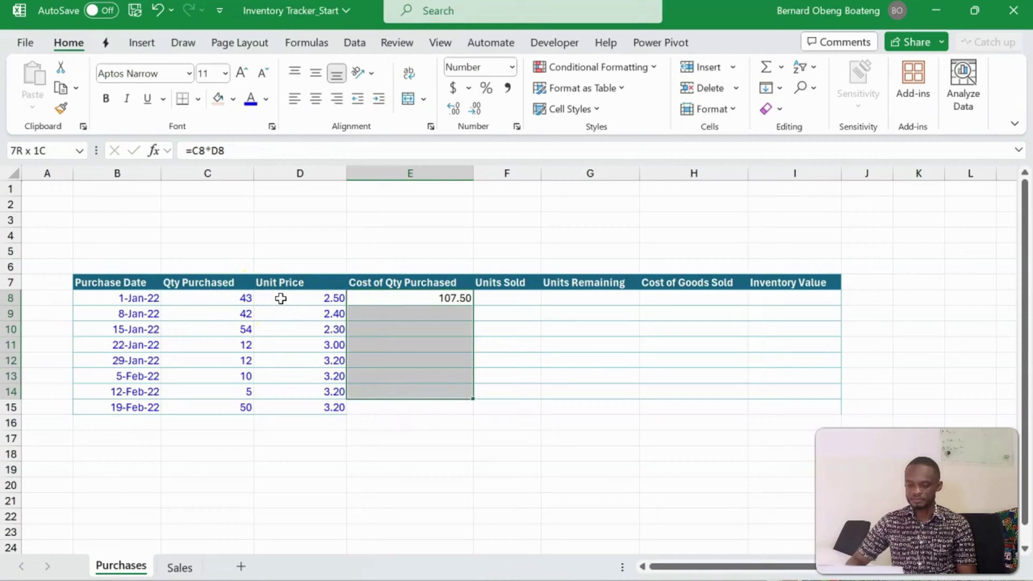
key("ctrl+d")
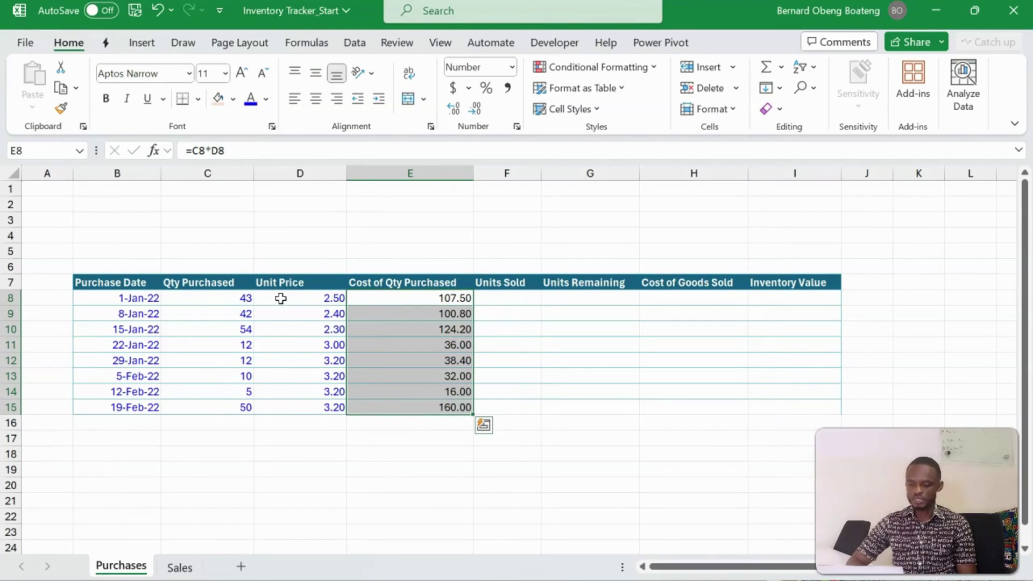
left_click(496, 296)
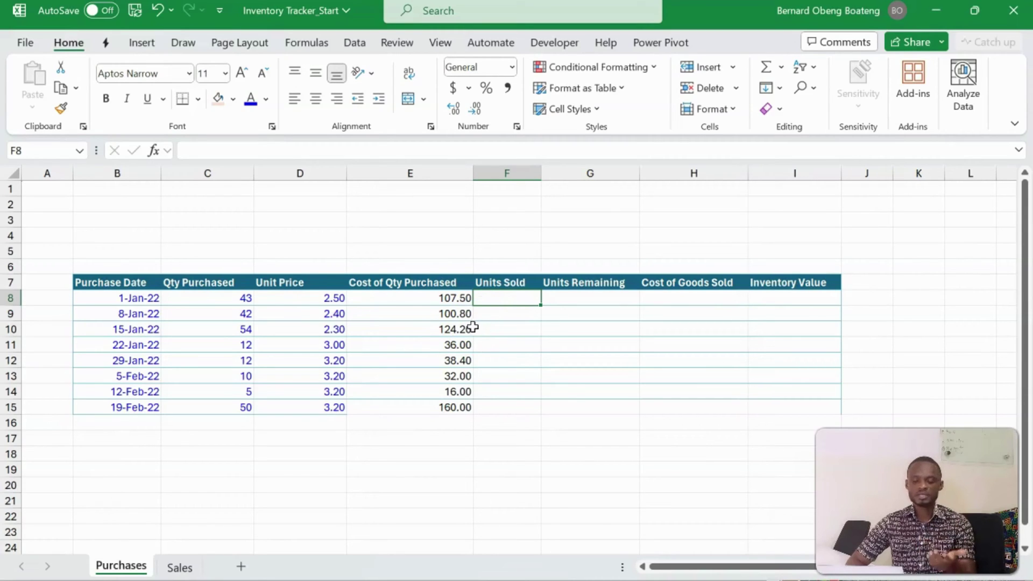
left_click(244, 312)
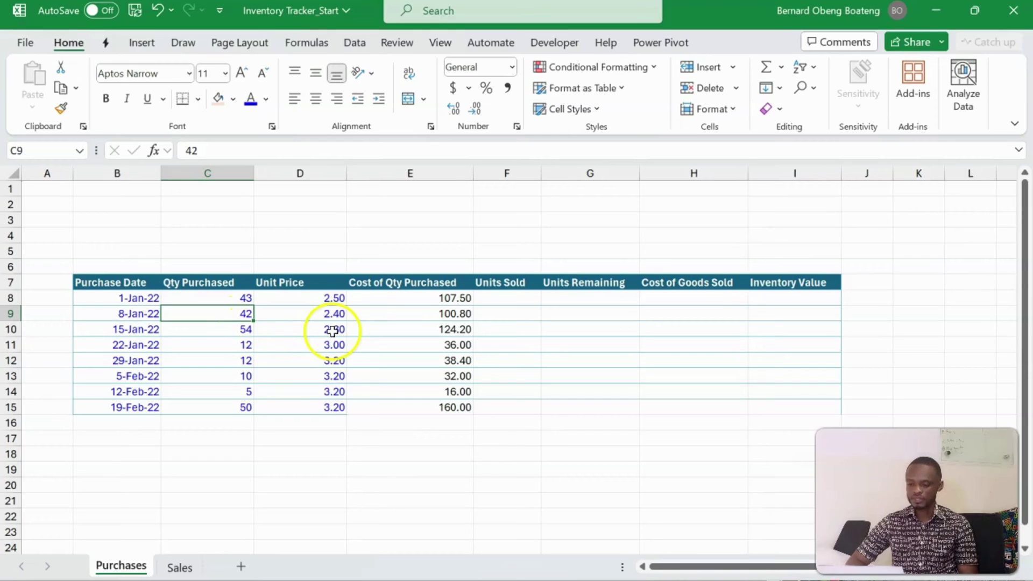
left_click(481, 297)
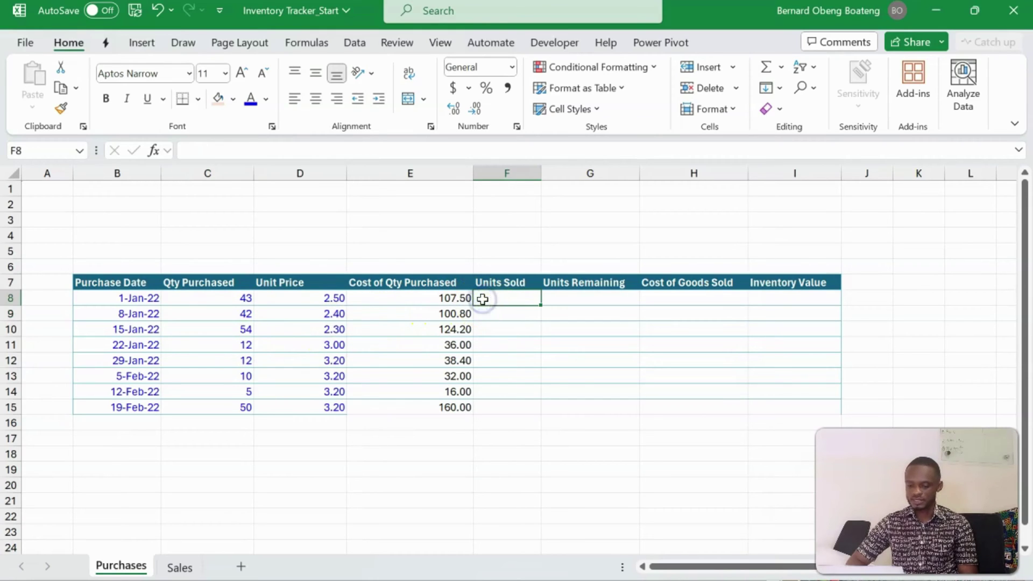
left_click(183, 566)
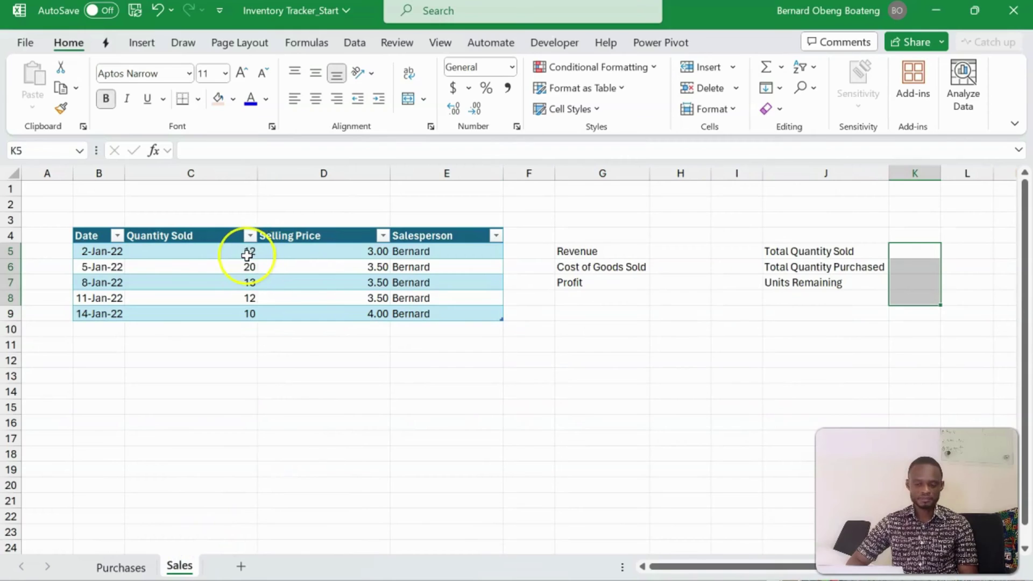
left_click(141, 566)
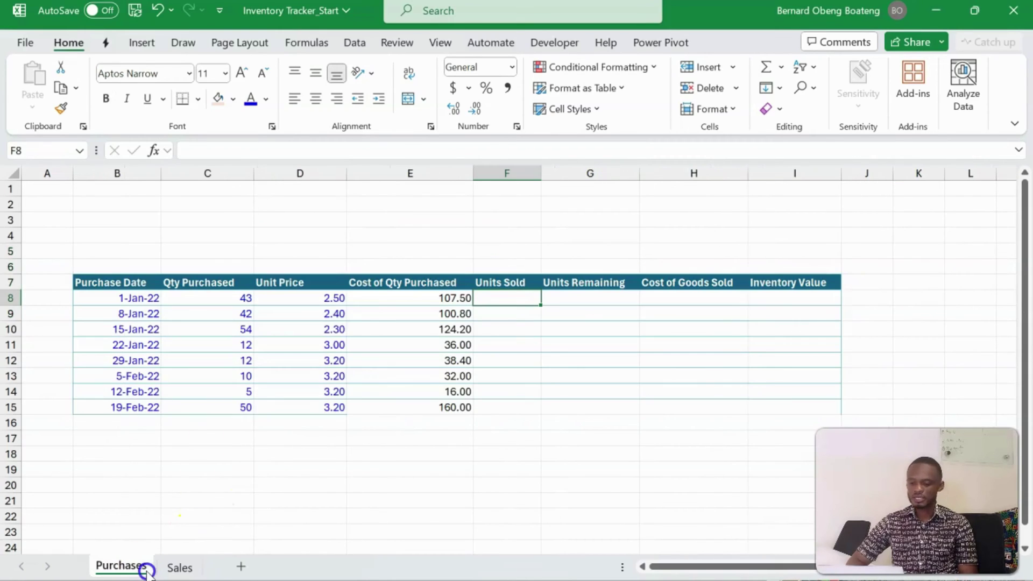
Start the F8 formula as =MIN(C8,SUM(Table1[Quantity Sold]) using autocomplete.
type("=")
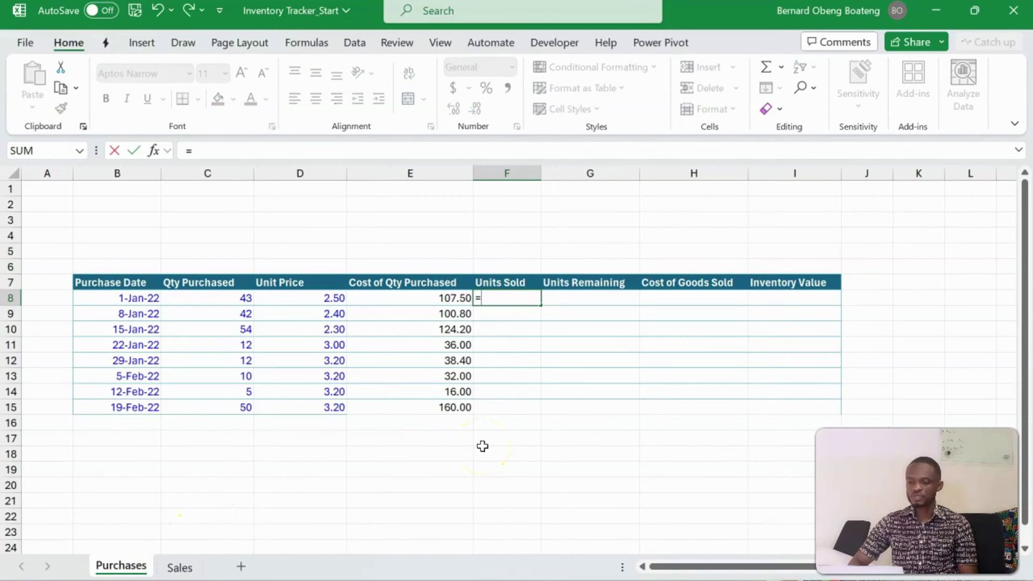
type("min")
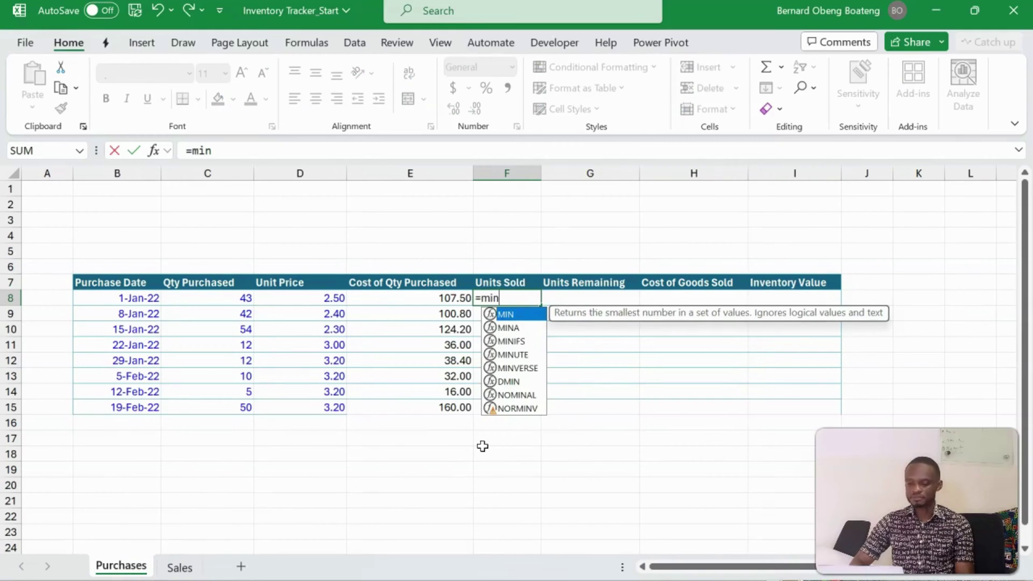
key("Tab")
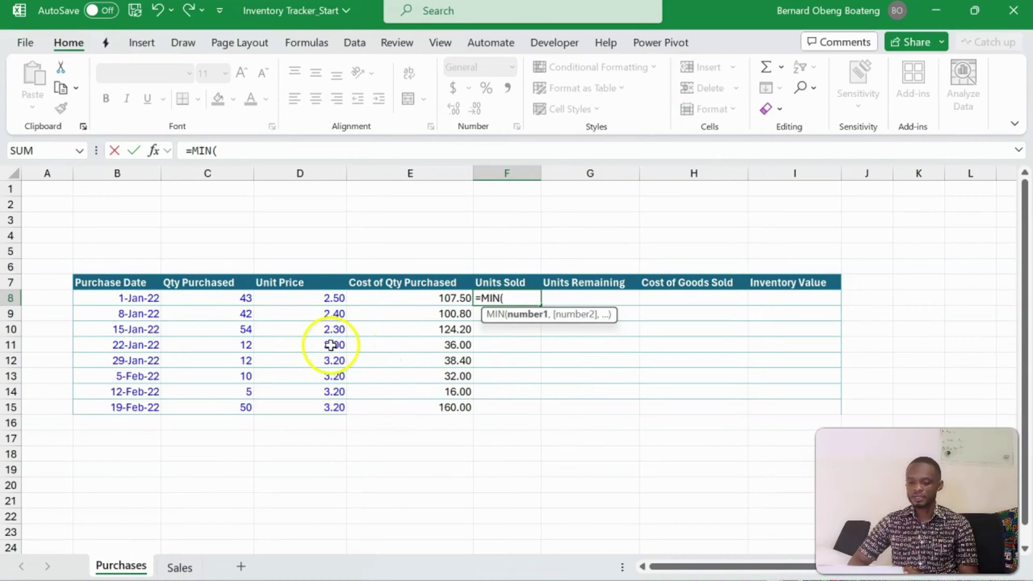
left_click(234, 298)
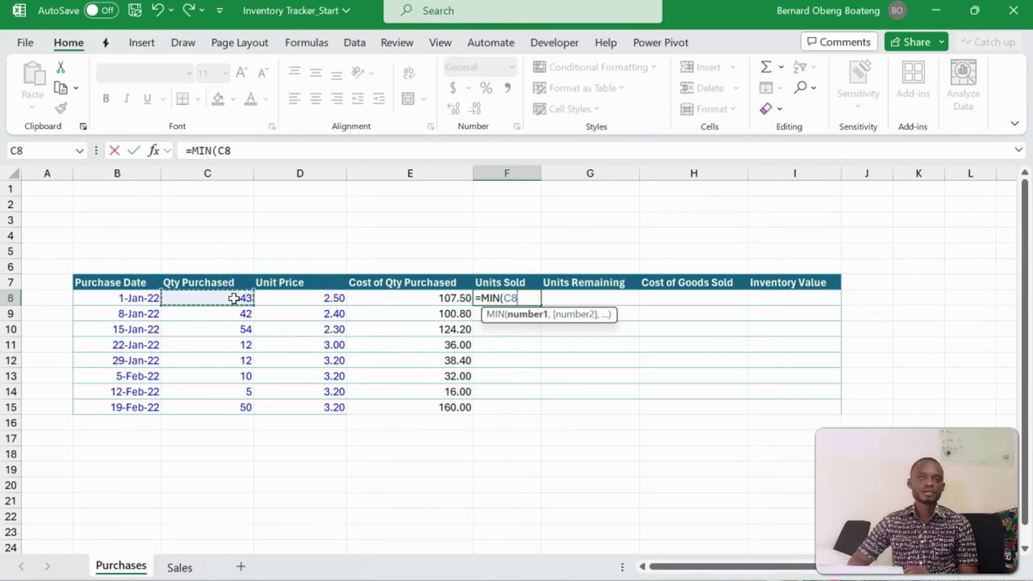
type(",")
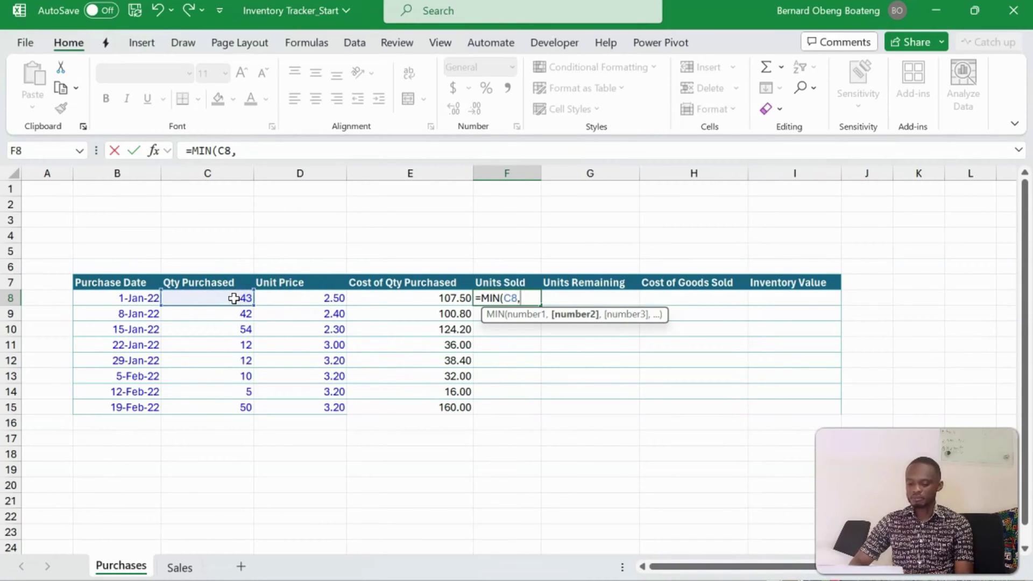
type("sum")
key("Tab")
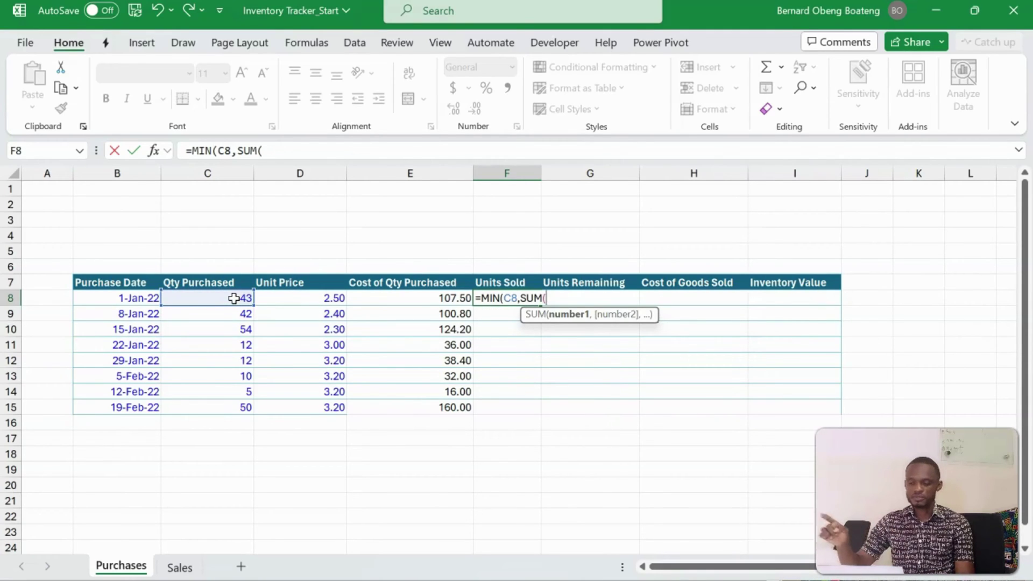
type("Tab")
key("Tab")
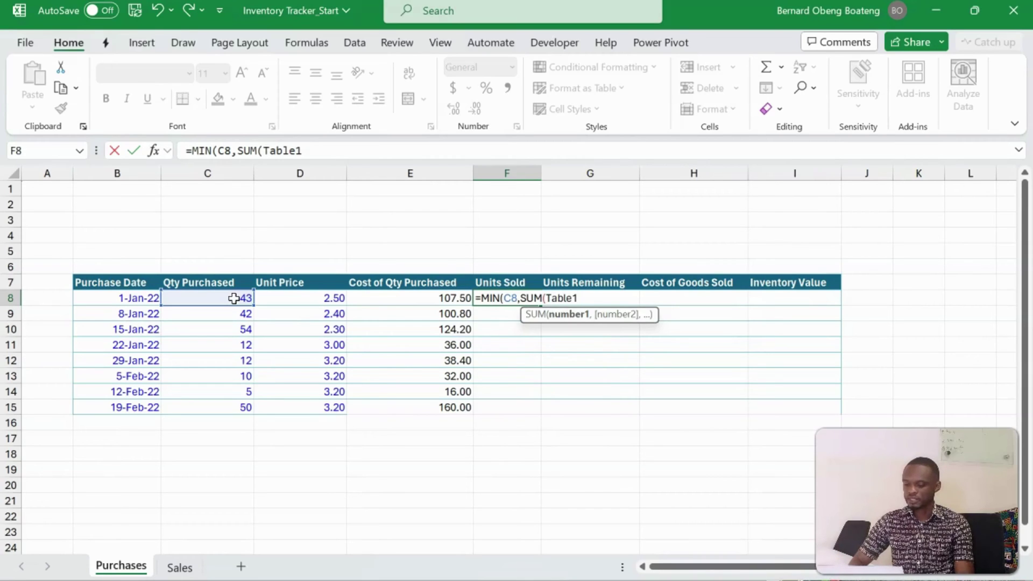
type("[")
key("Down")
key("Down")
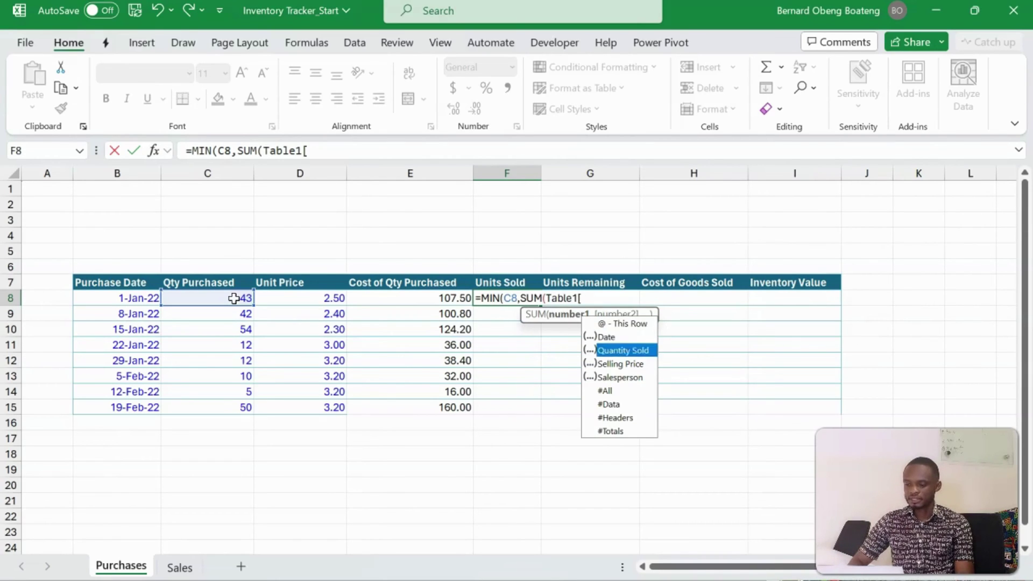
key("Tab")
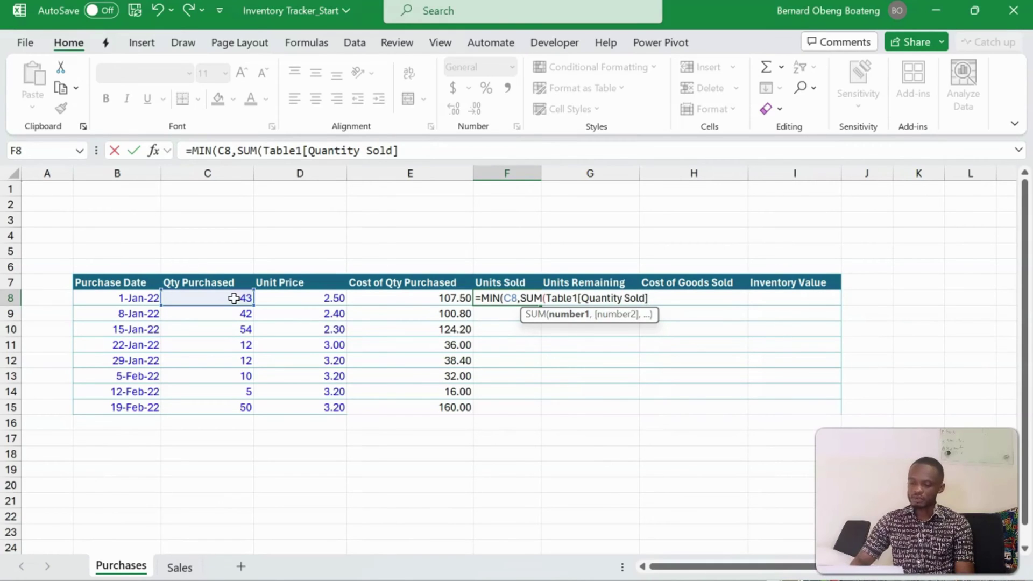
type(")-")
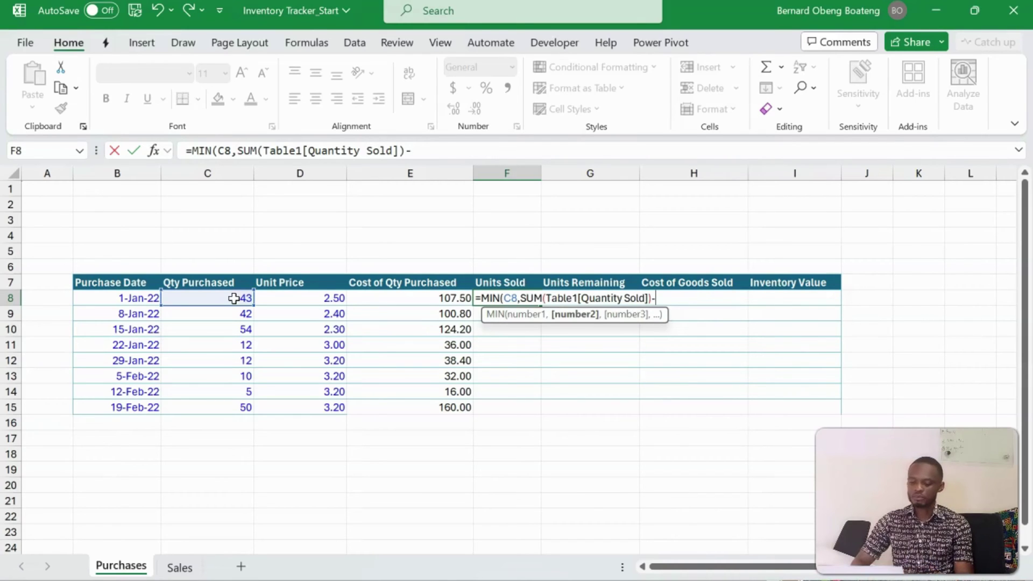
Subtract SUM(F$7:F7), anchoring the first F7 row with F4, and commit to show 43.
type("sum")
key("Tab")
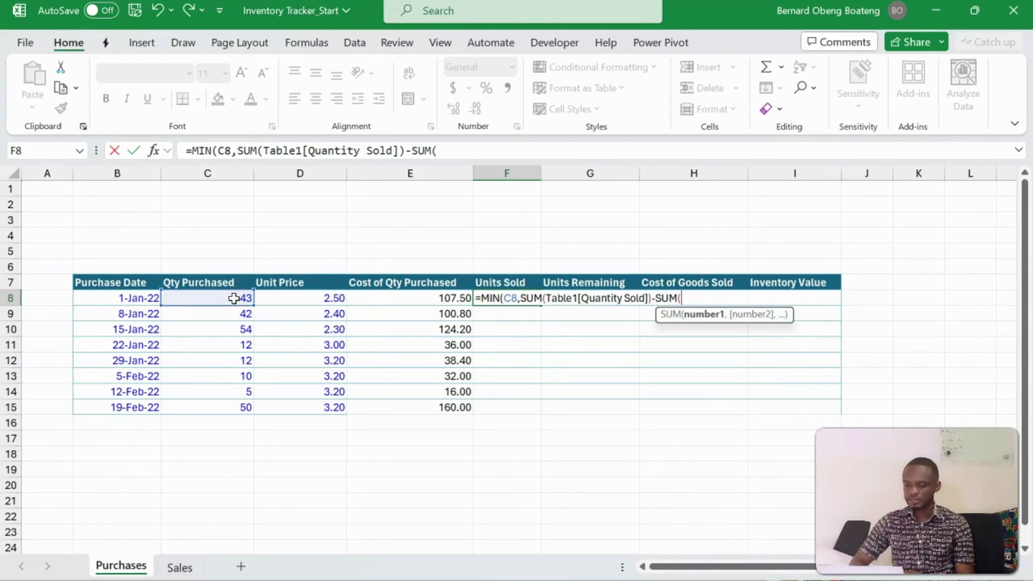
key("Up")
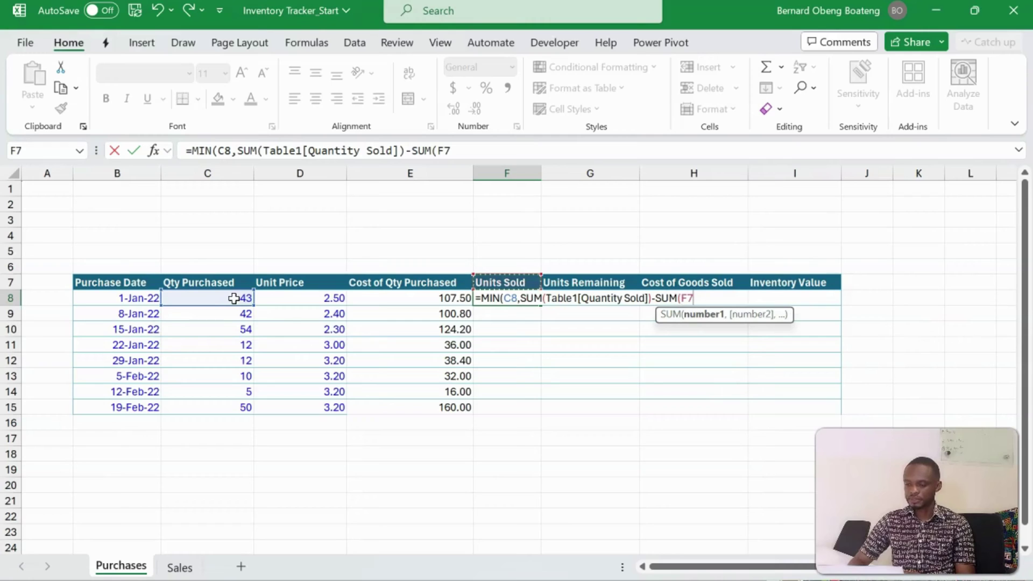
type(":F7")
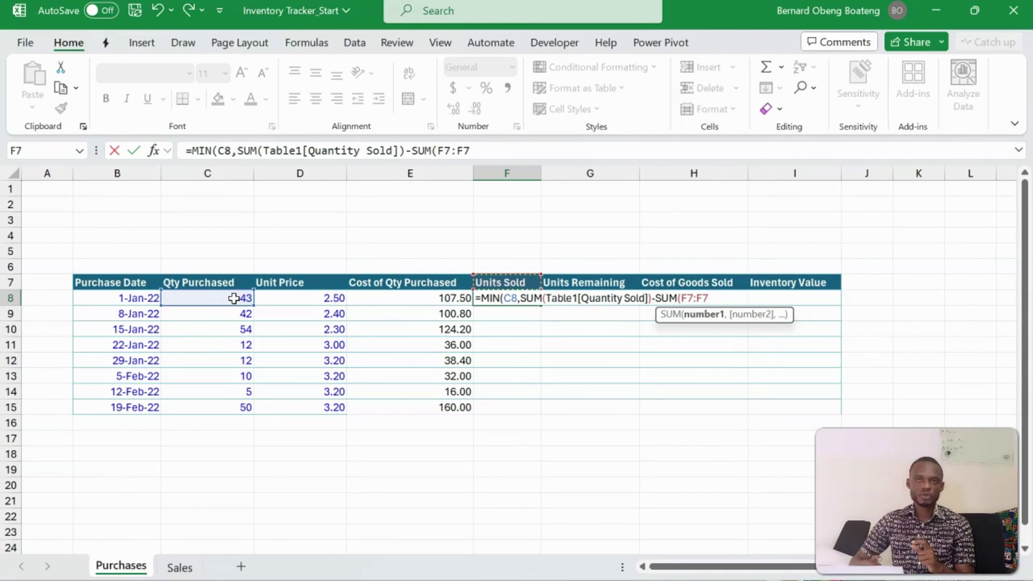
type(")")
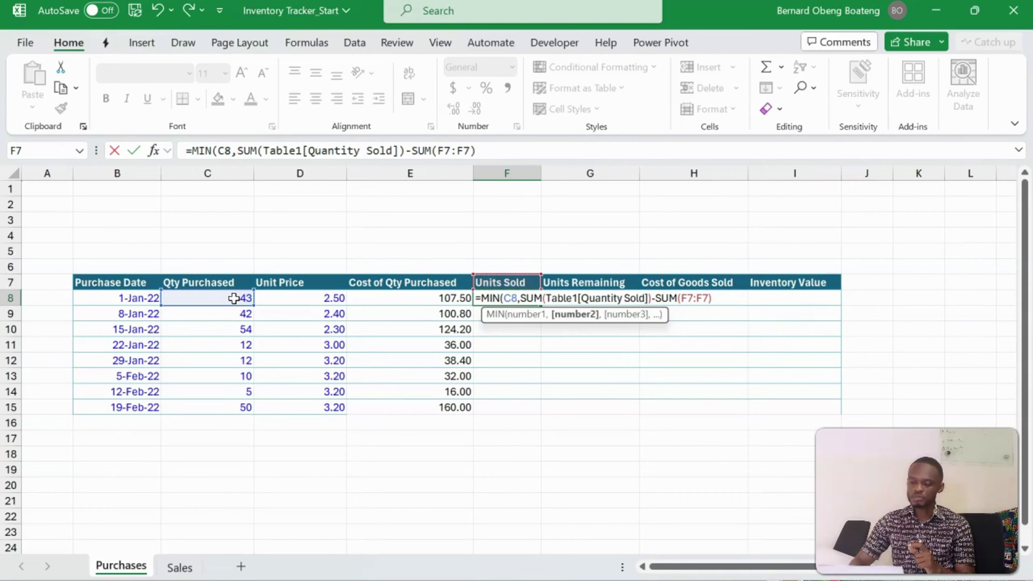
type(")")
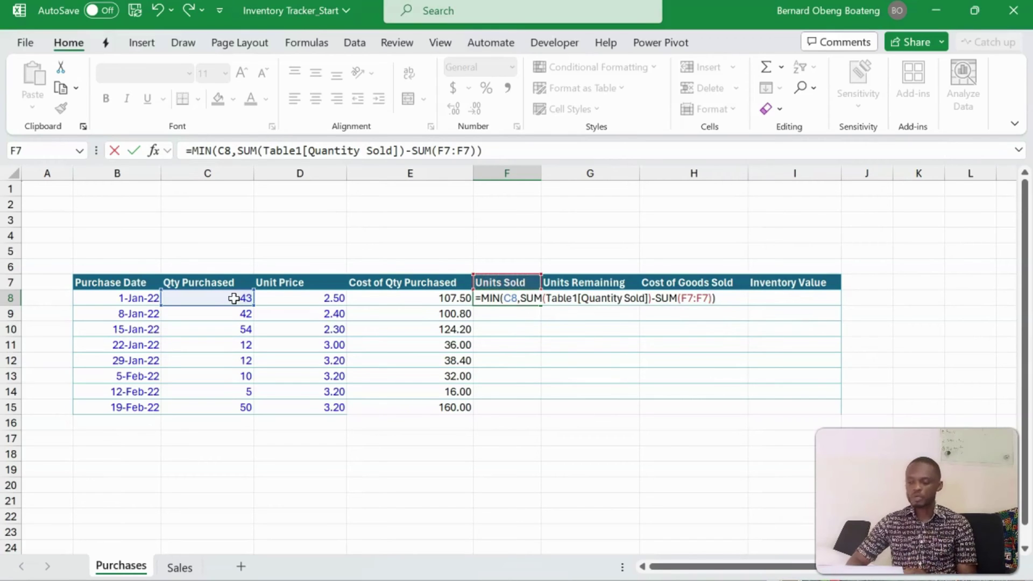
left_click(687, 300)
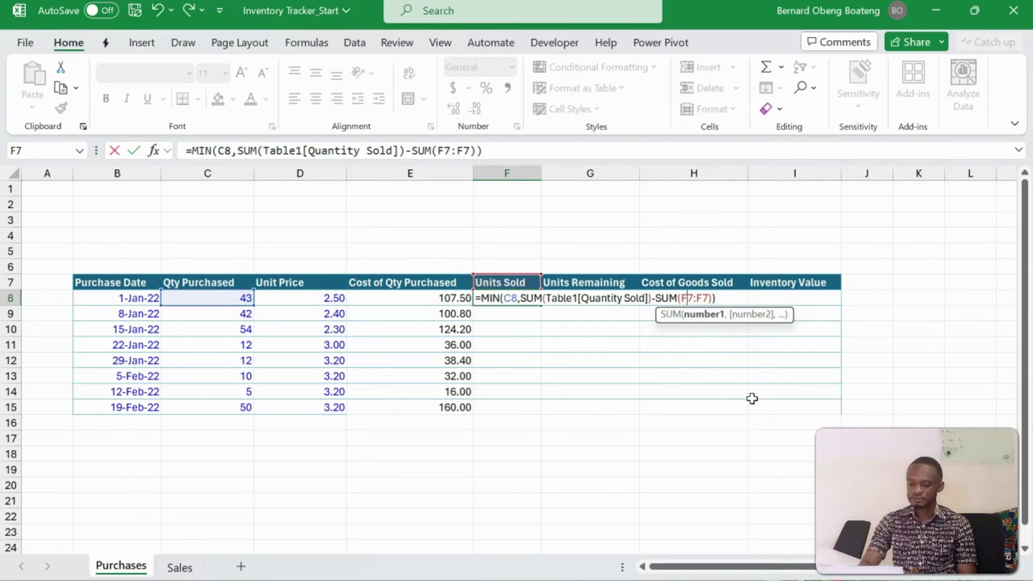
key("F4")
key("F4")
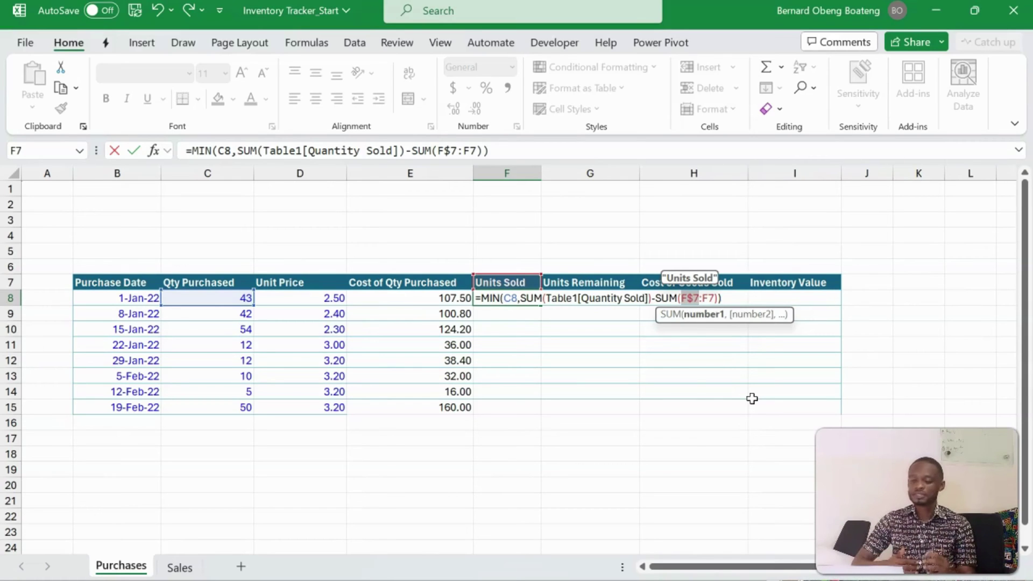
key("Return")
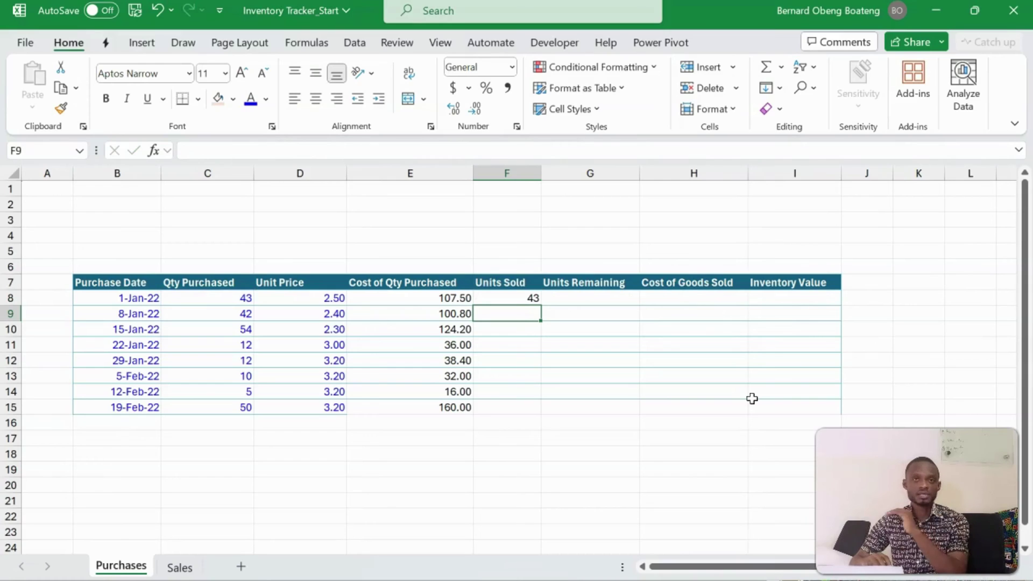
left_click(531, 299)
left_click_drag(540, 304, 540, 411)
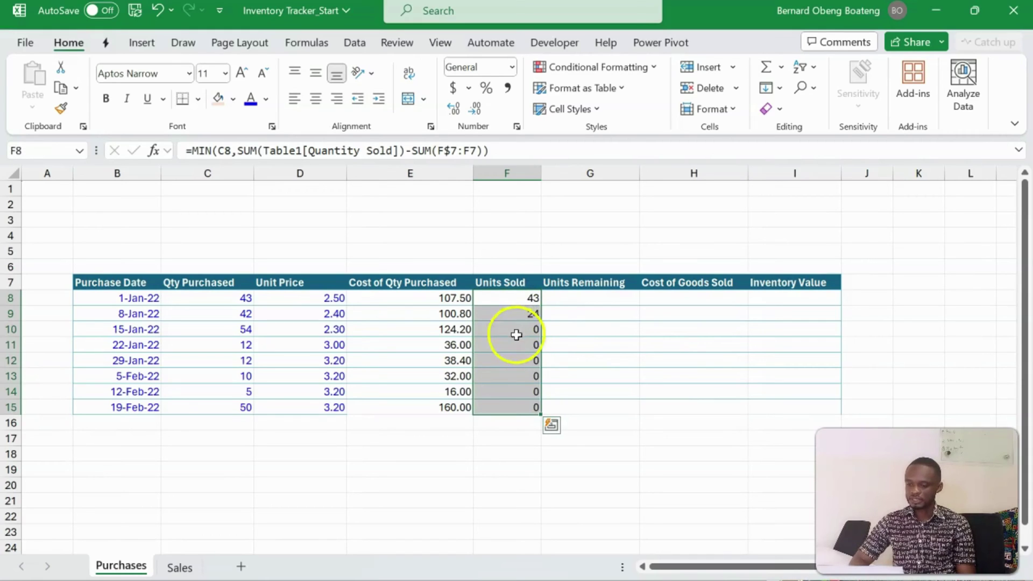
left_click_drag(531, 298, 529, 316)
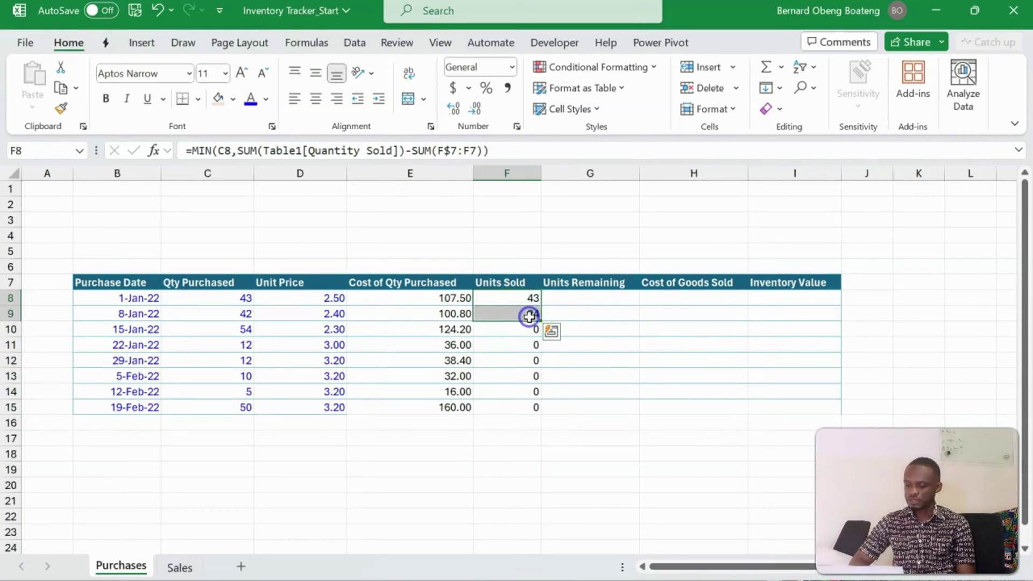
left_click(526, 240)
key("alt+equal")
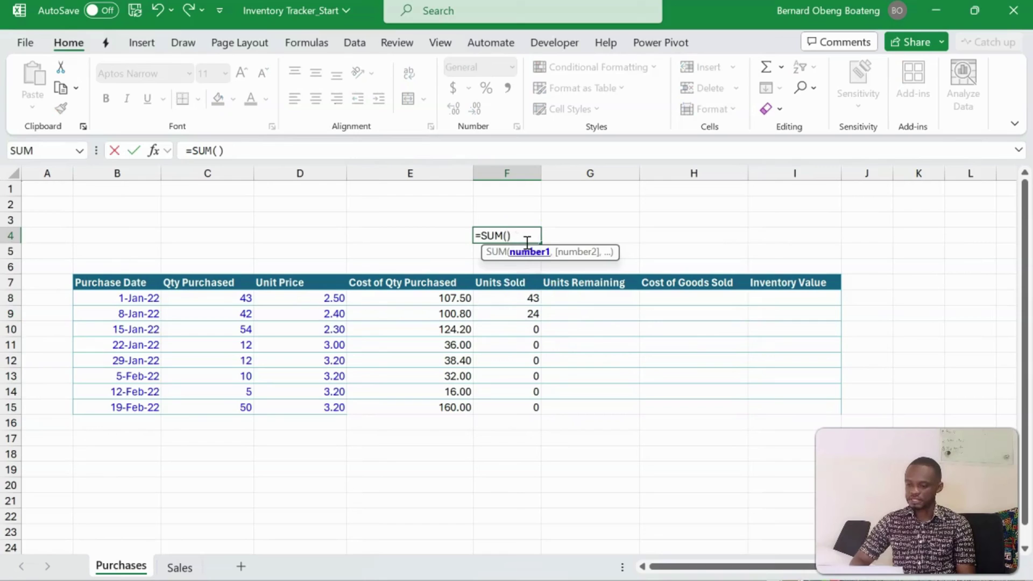
left_click_drag(522, 300, 525, 316)
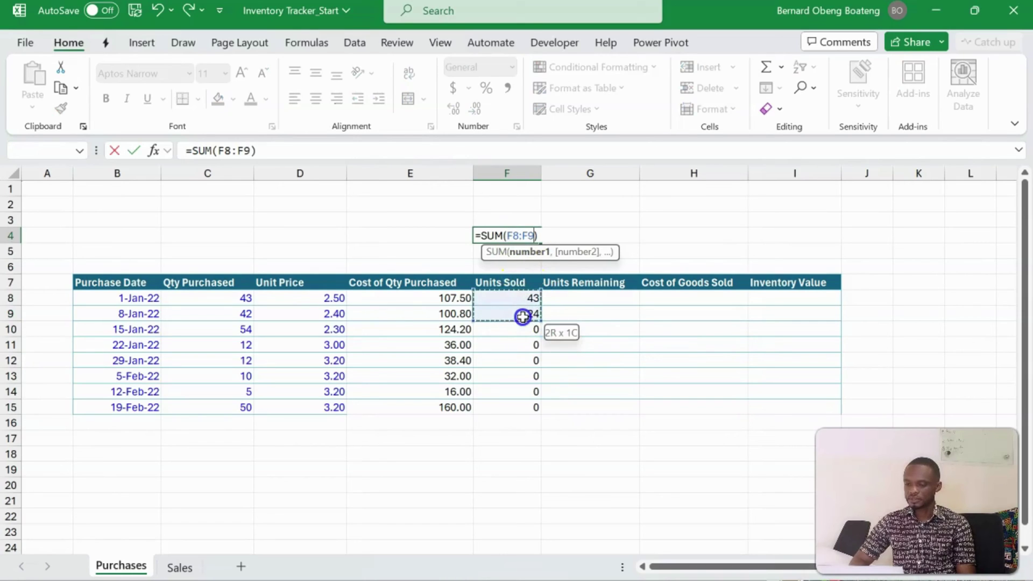
key("Return")
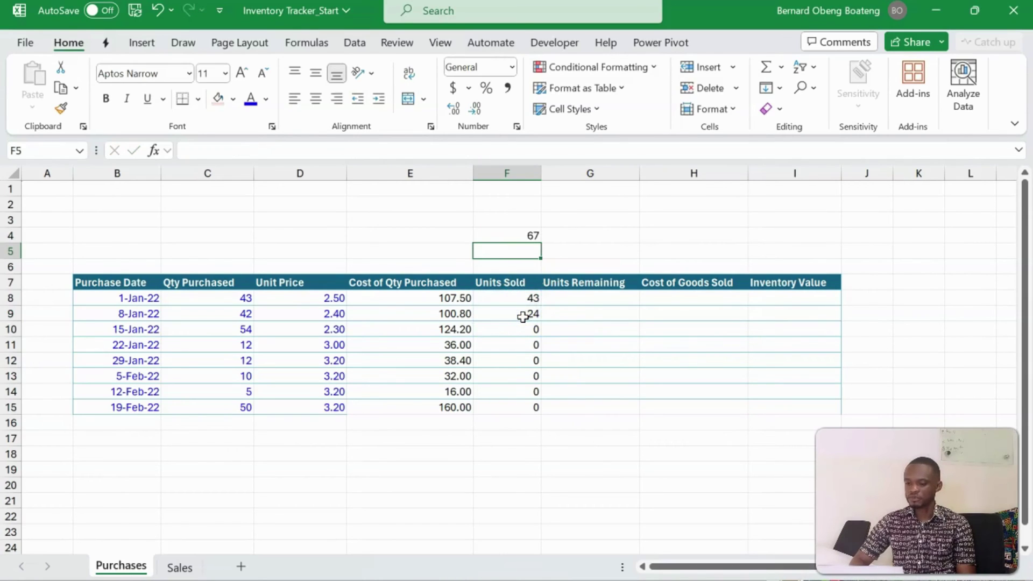
left_click(247, 316)
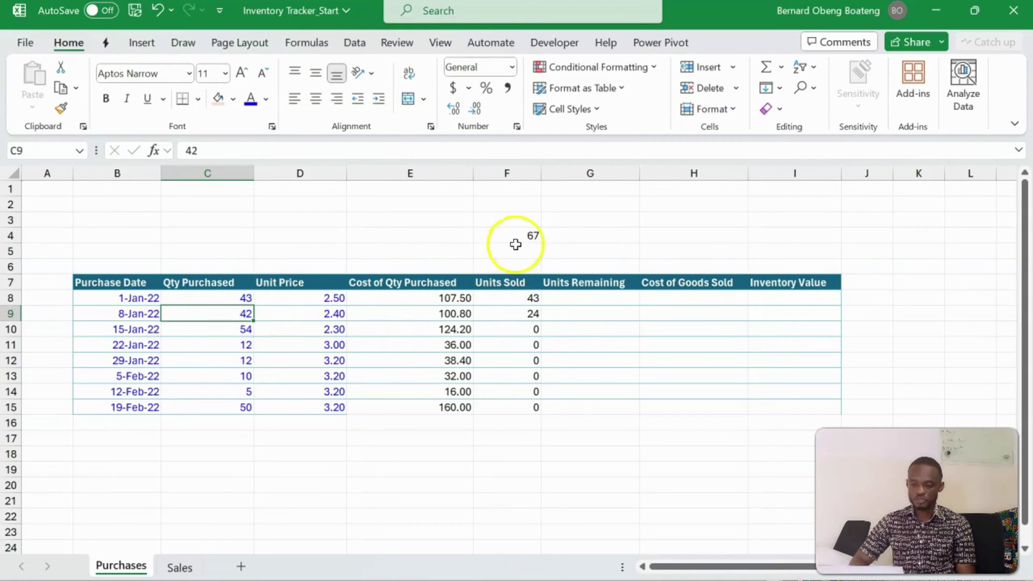
left_click(180, 568)
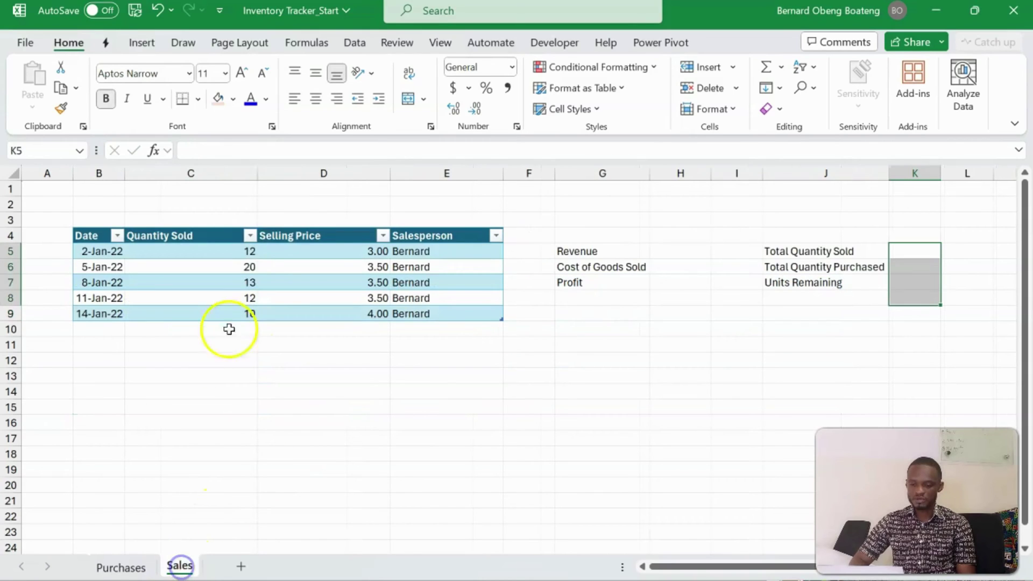
left_click(227, 360)
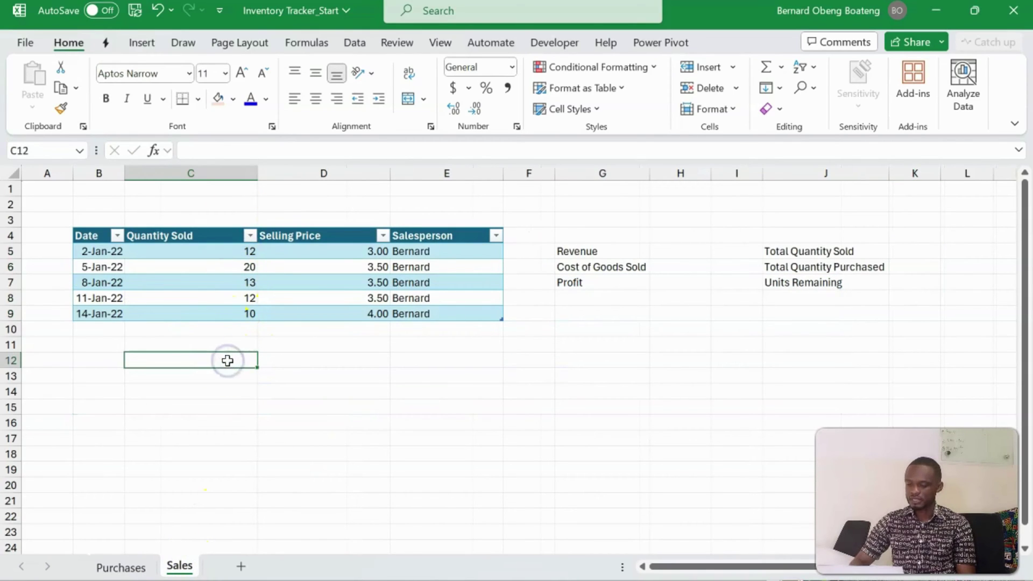
key("alt+equal")
key("Return")
left_click(241, 359)
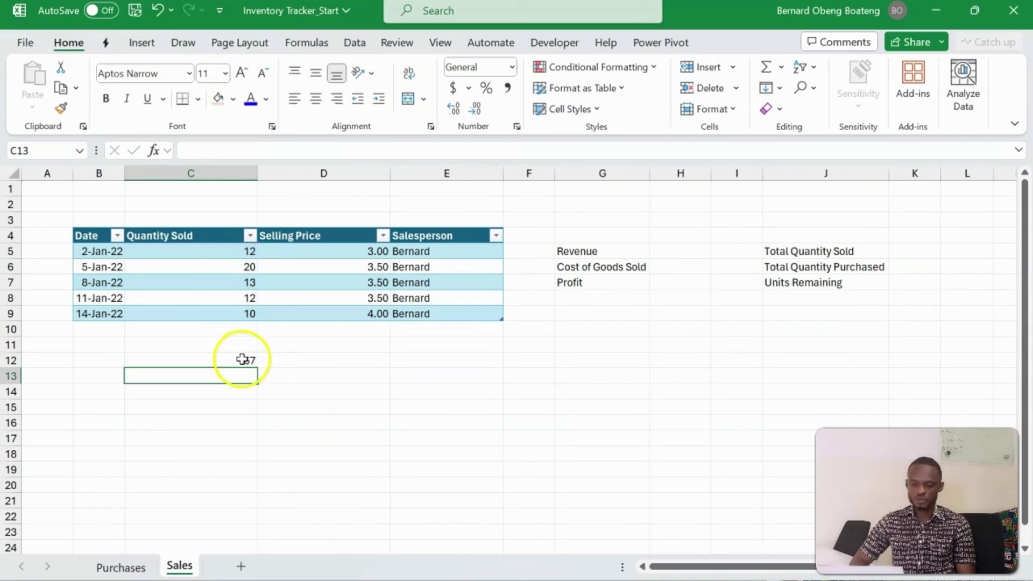
left_click_drag(249, 251, 234, 309)
key("ctrl+c")
key("Delete")
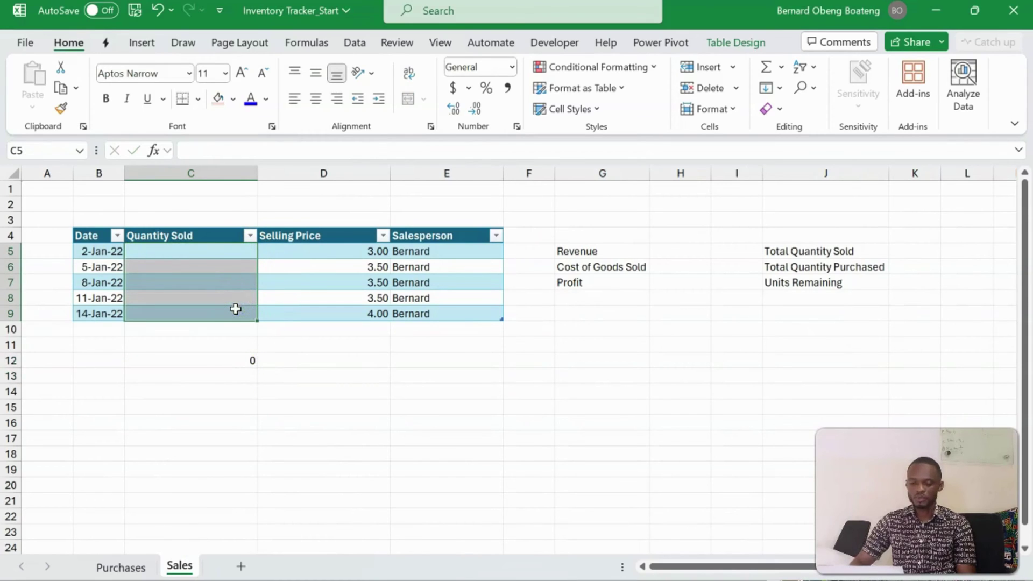
left_click(237, 254)
type("43")
key("Return")
left_click(132, 566)
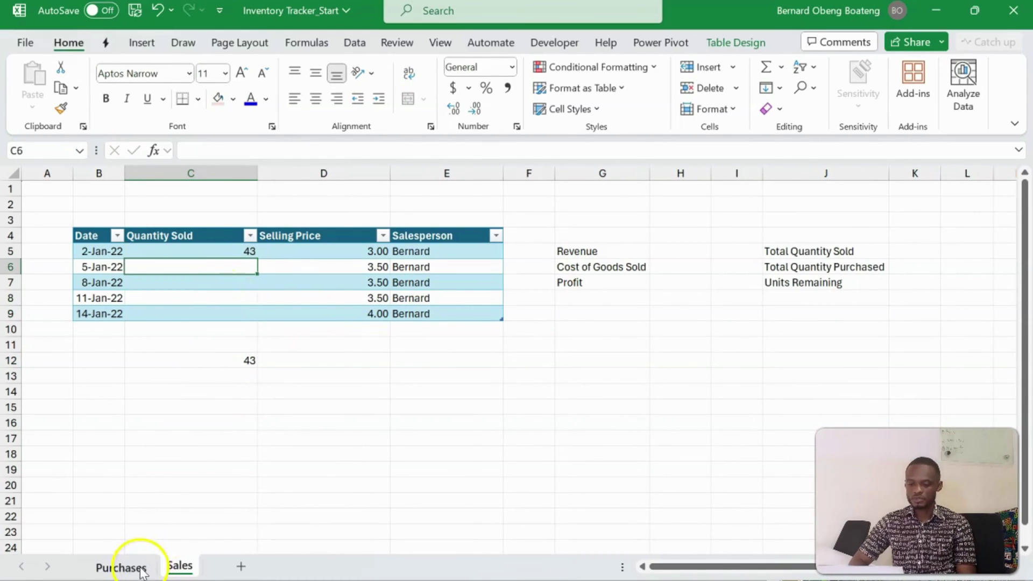
left_click(502, 308)
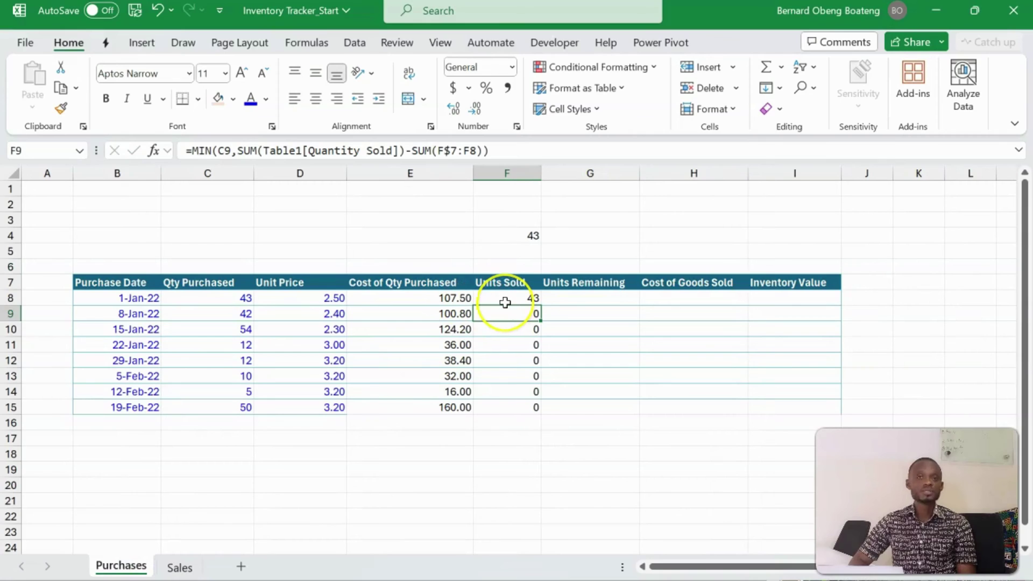
key("ctrl+Page_Down")
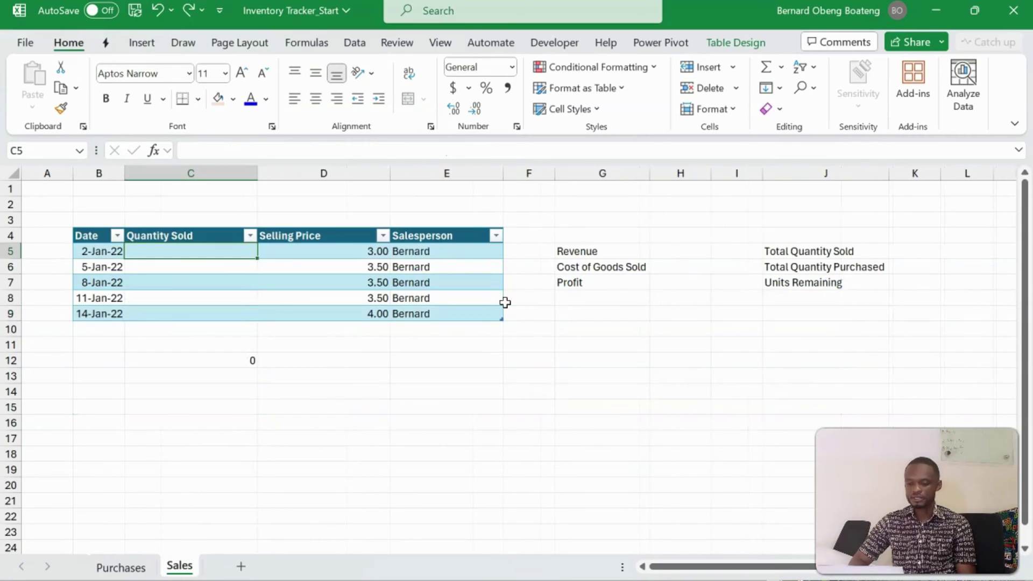
key("ctrl+v")
key("ctrl+Down")
key("ctrl+Down")
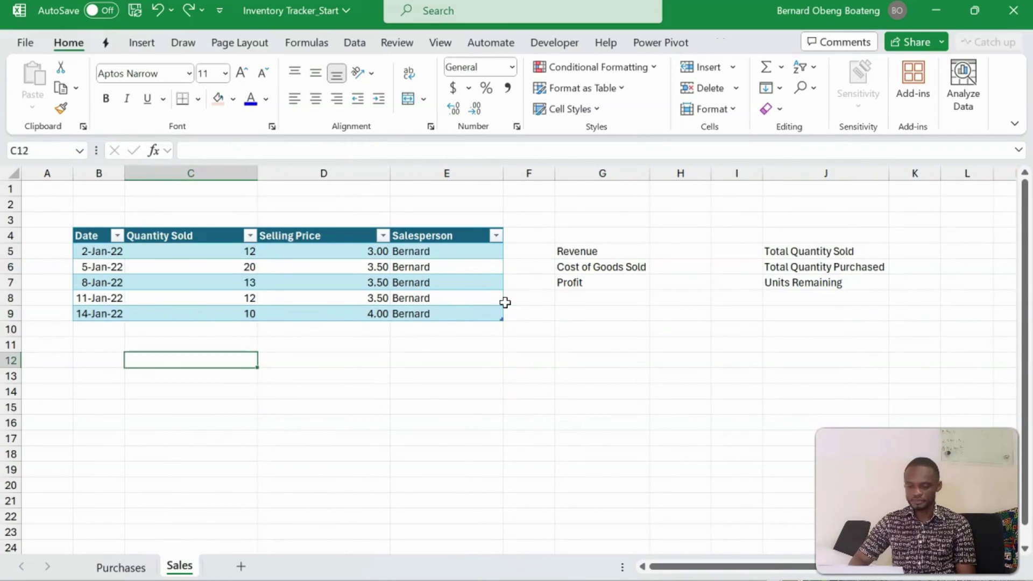
key("ctrl+Page_Up")
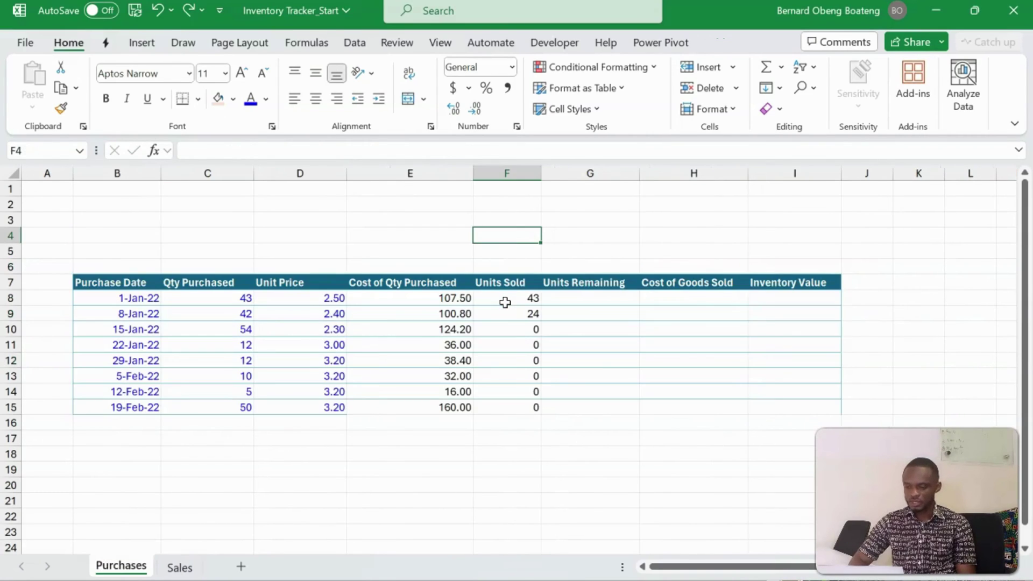
Enter =C8-F8 in G8 and fill to G15, giving 0, 18, 54, 12, 12, 10, 5, 50.
left_click(569, 300)
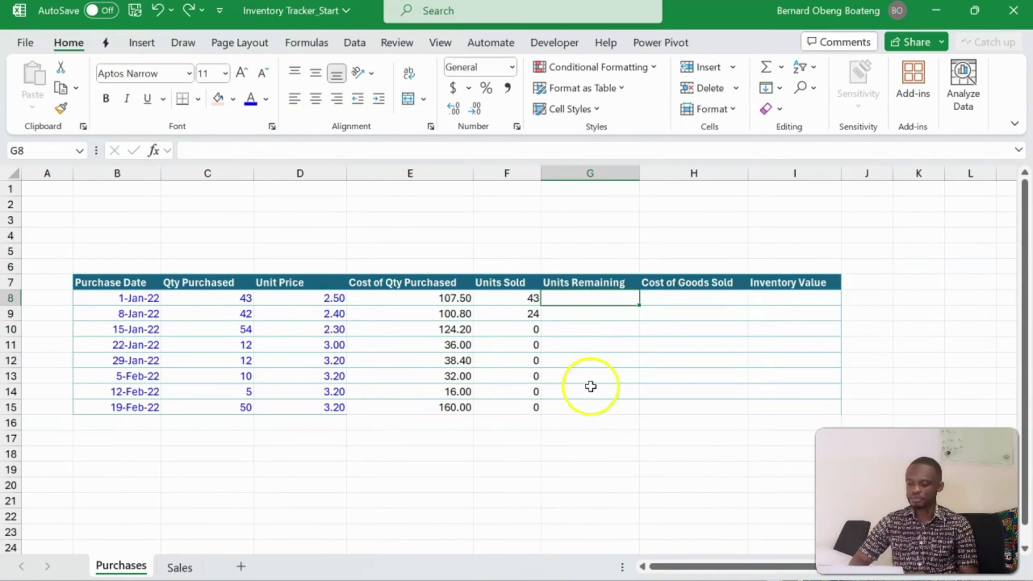
type("=")
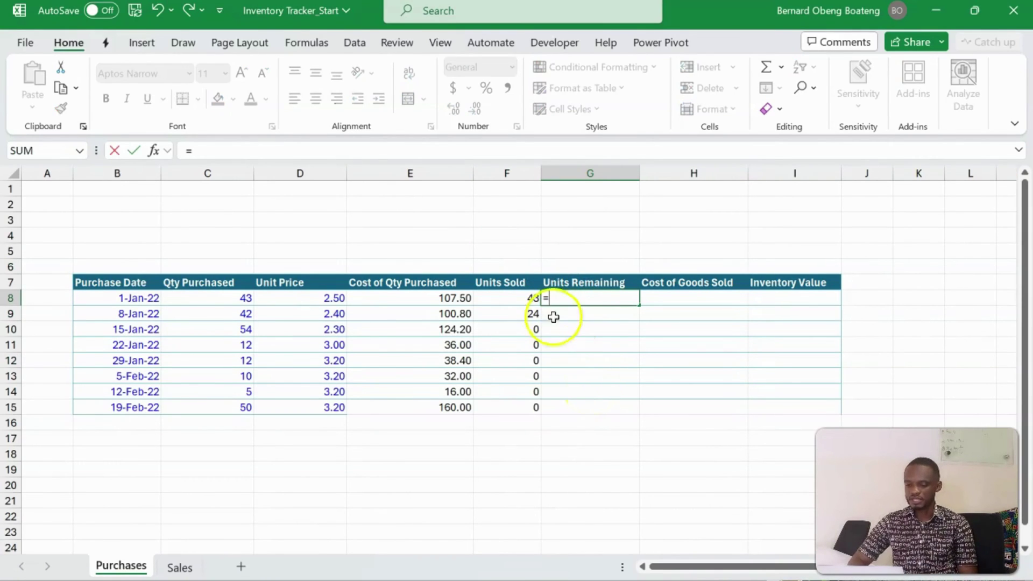
left_click(238, 301)
type("-")
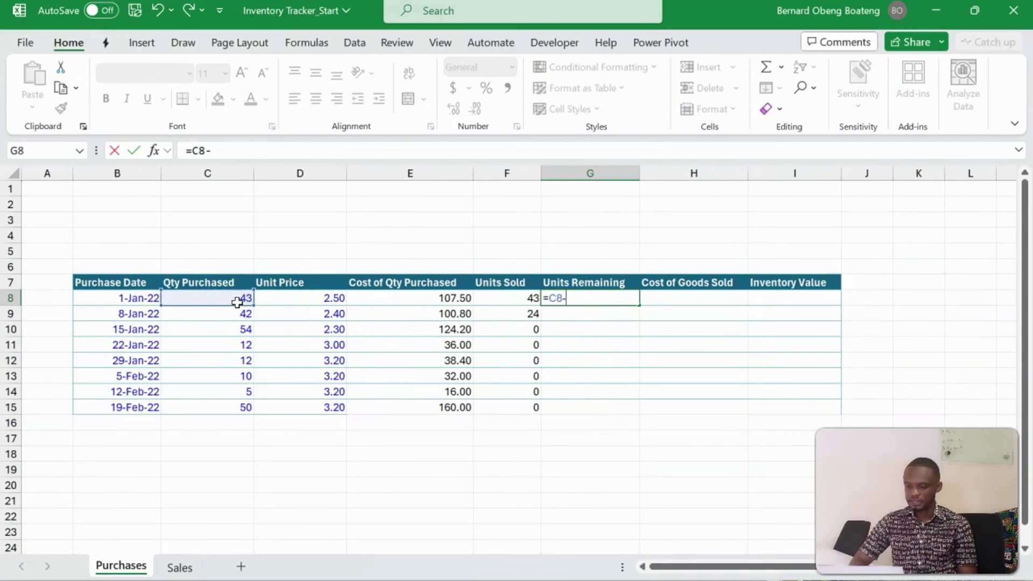
left_click(499, 300)
key("Return")
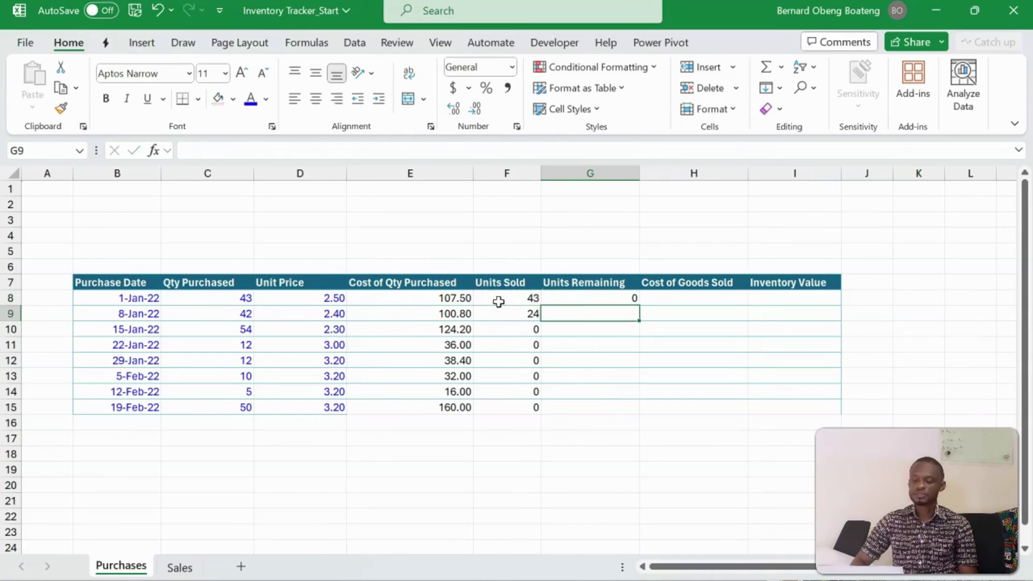
key("Up")
key("shift+Down")
key("shift+Down")
key("shift+Down")
key("shift+Down")
key("shift+Down")
key("shift+Down")
key("shift+Down")
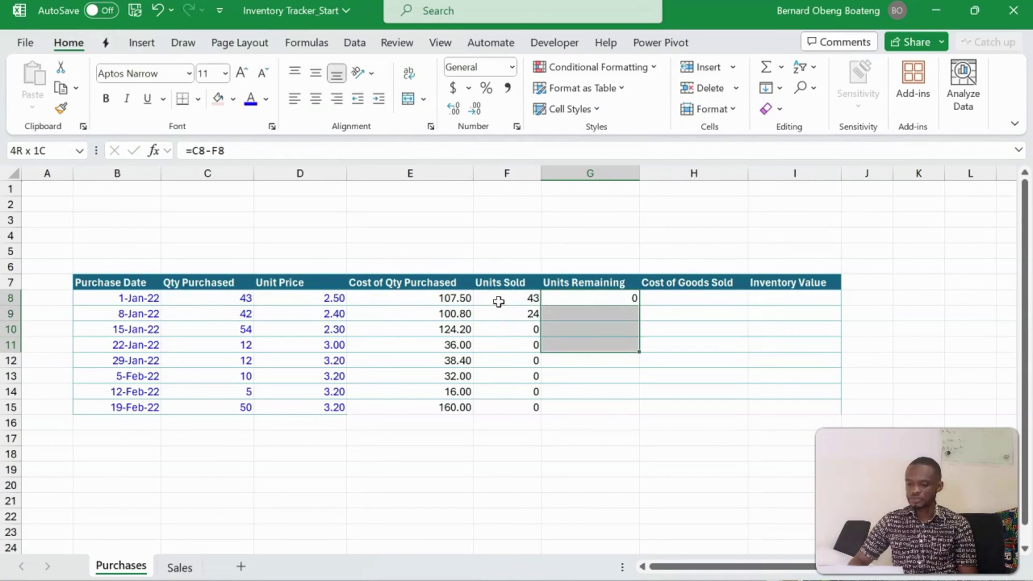
key("ctrl+d")
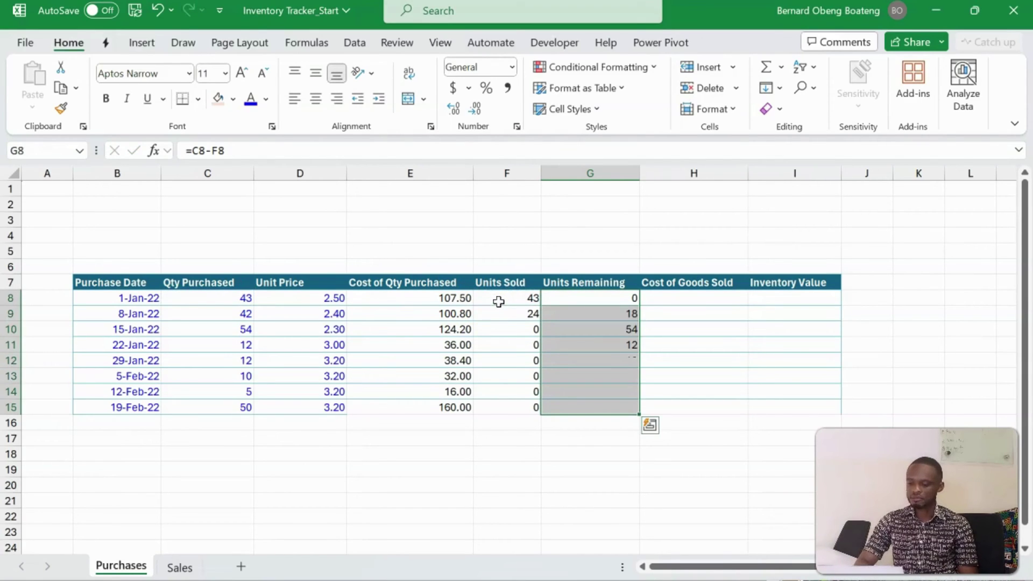
left_click(594, 332)
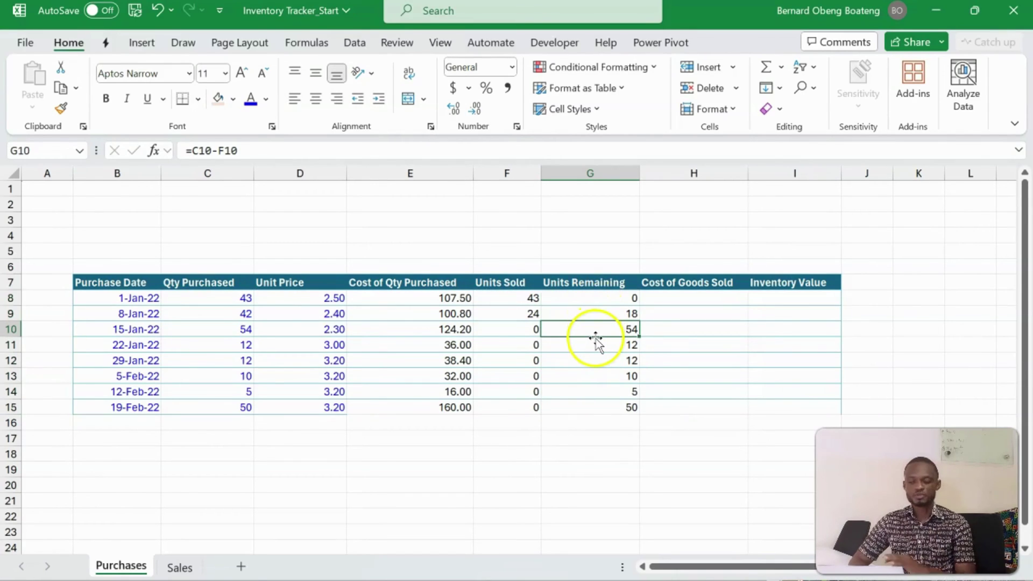
Enter =F8*D8 in H8 and fill Cost of Goods Sold down (107.50, 57.60, then zeros).
left_click(683, 296)
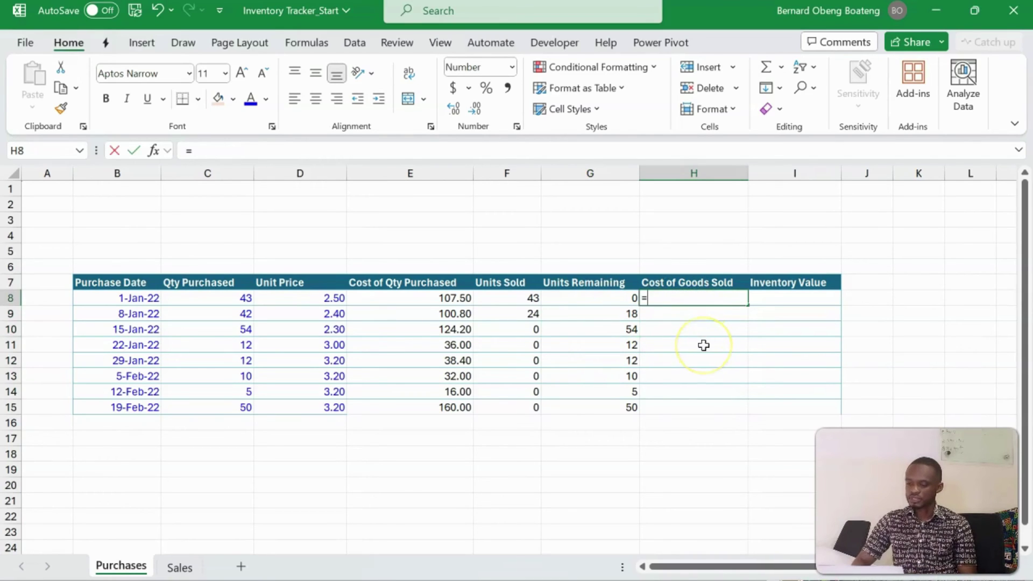
type("=")
left_click(517, 297)
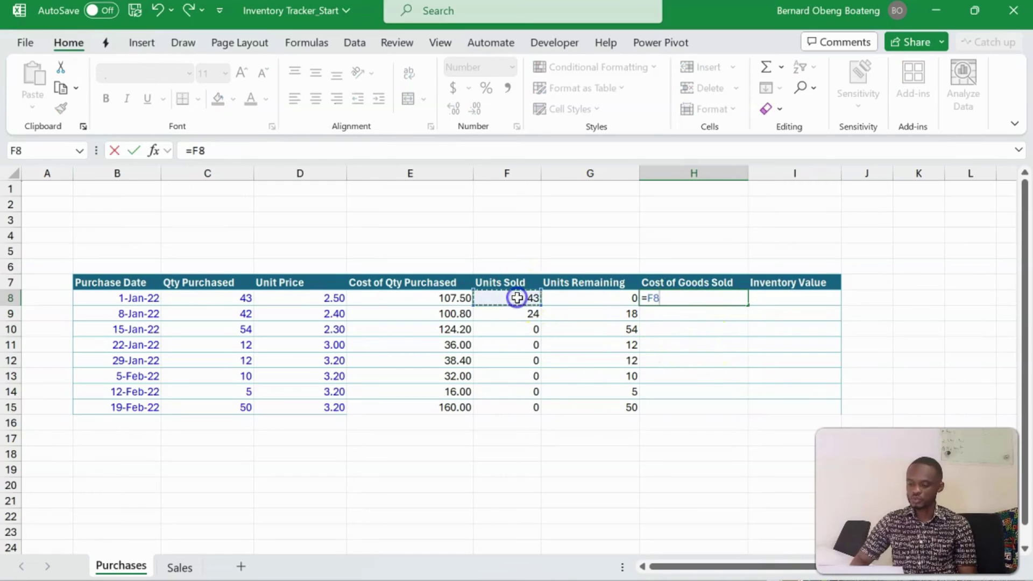
type("*")
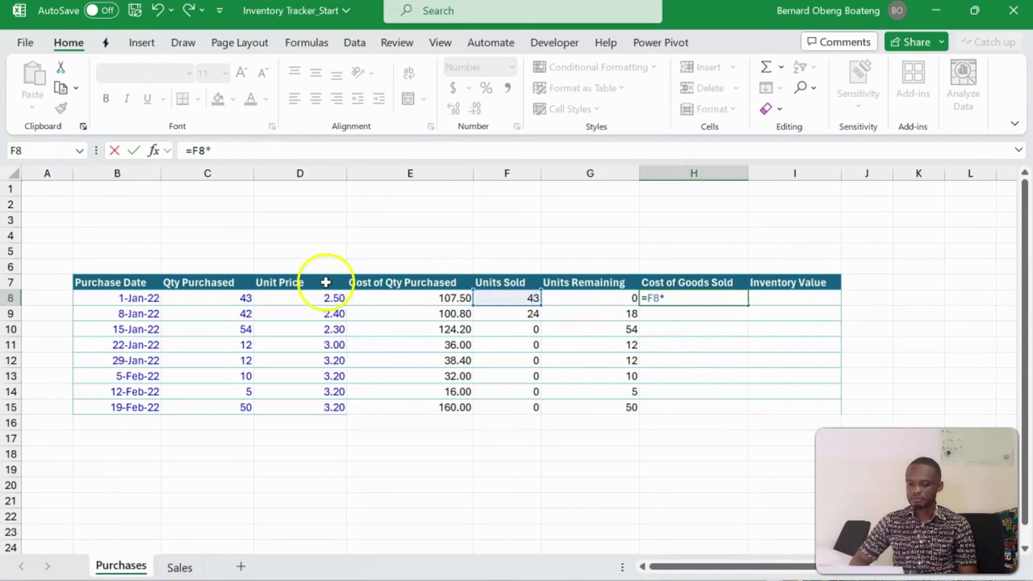
left_click(317, 299)
key("Return")
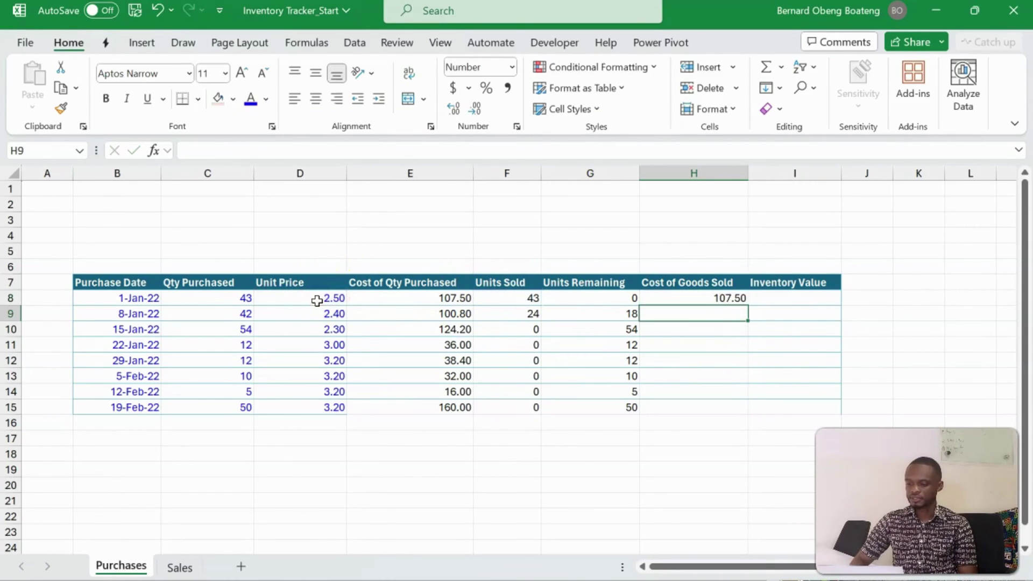
key("Up")
key("shift+Down")
key("shift+Down")
key("shift+Down")
key("shift+Down")
key("shift+Down")
key("shift+Down")
key("shift+Down")
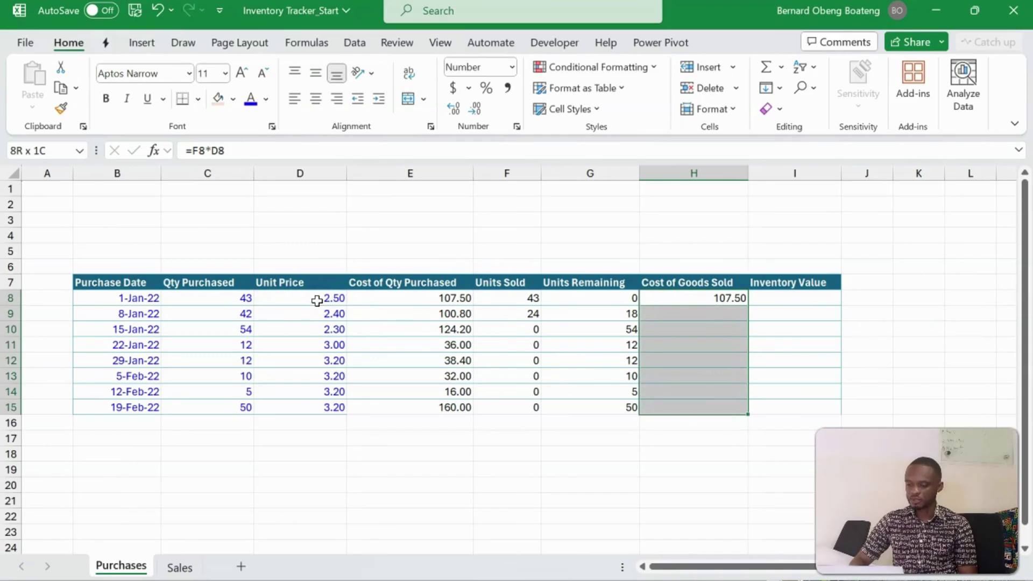
key("ctrl+d")
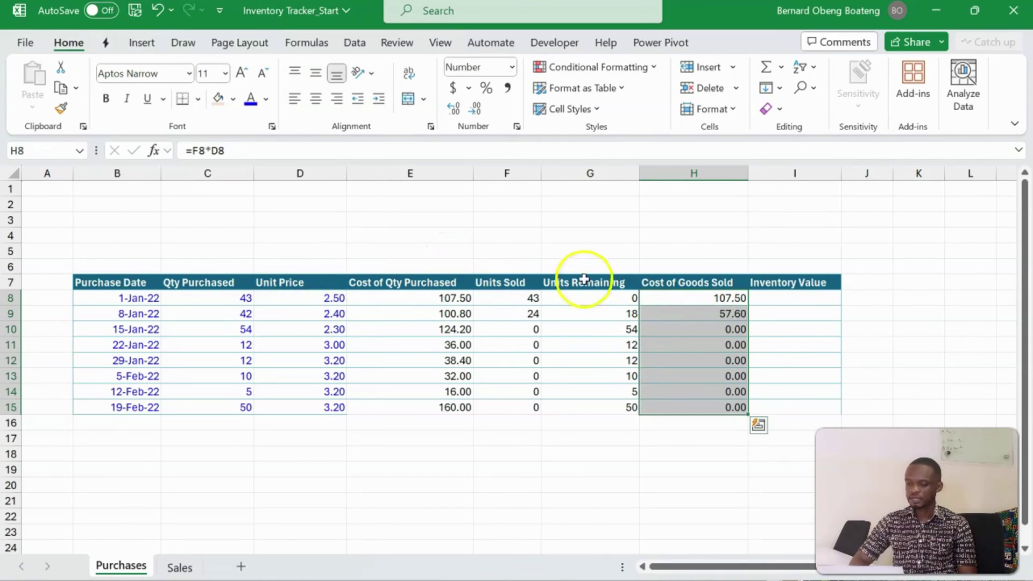
Enter =G8*D8 in I8 and fill Inventory Value down to row 15, 0.00 through 160.00.
left_click(789, 302)
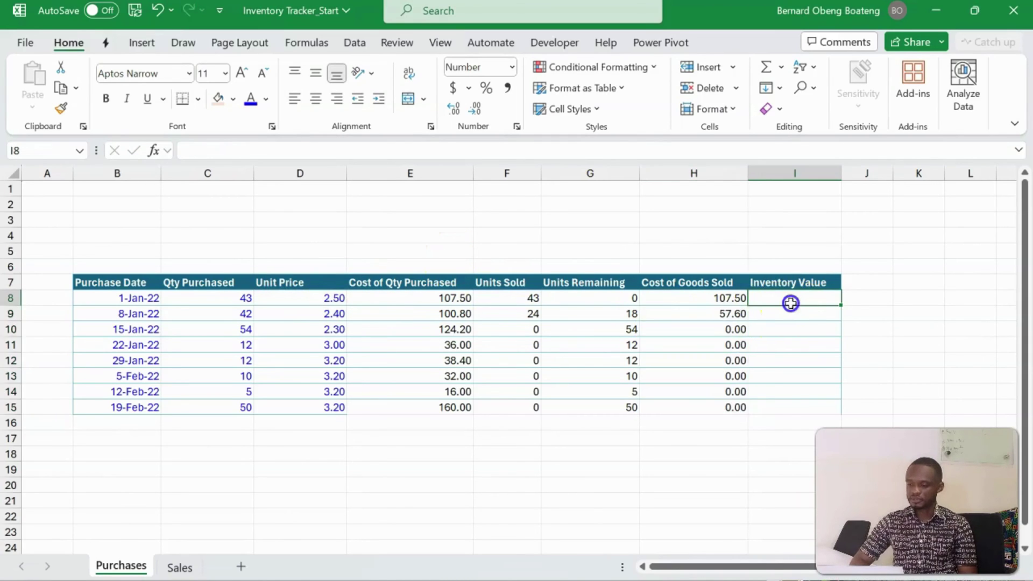
type("=")
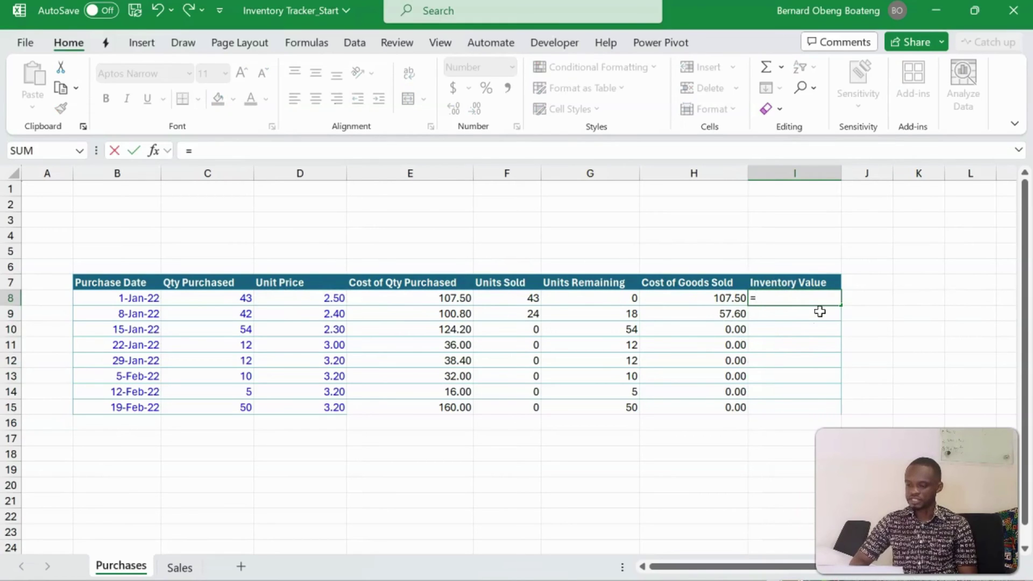
left_click(741, 296)
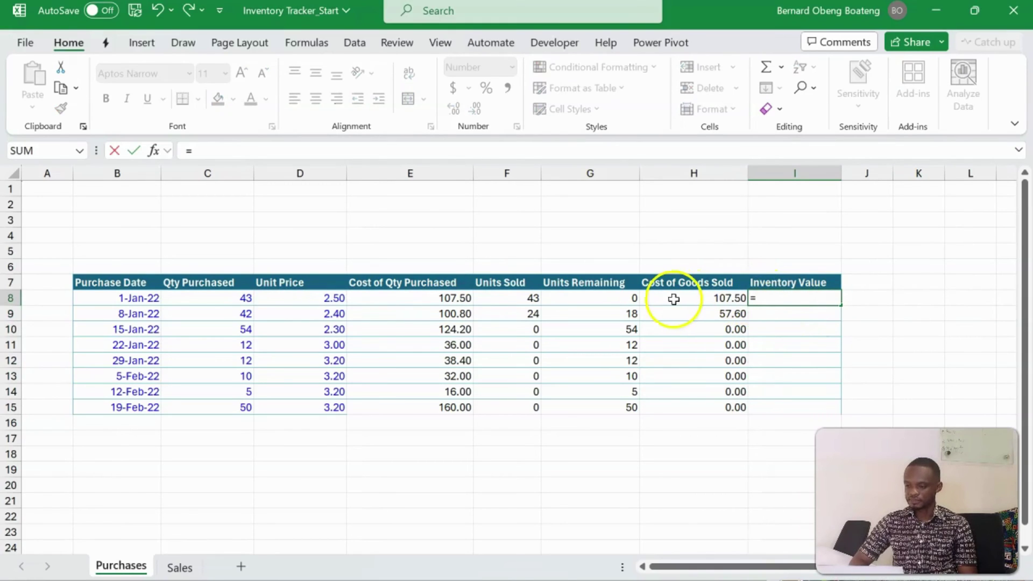
left_click(616, 298)
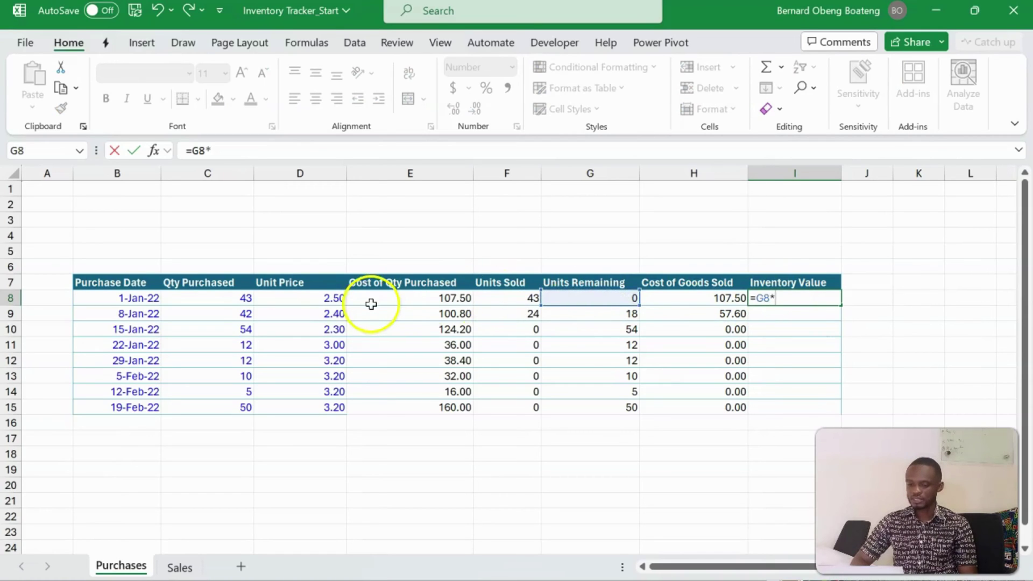
left_click(324, 299)
key("Return")
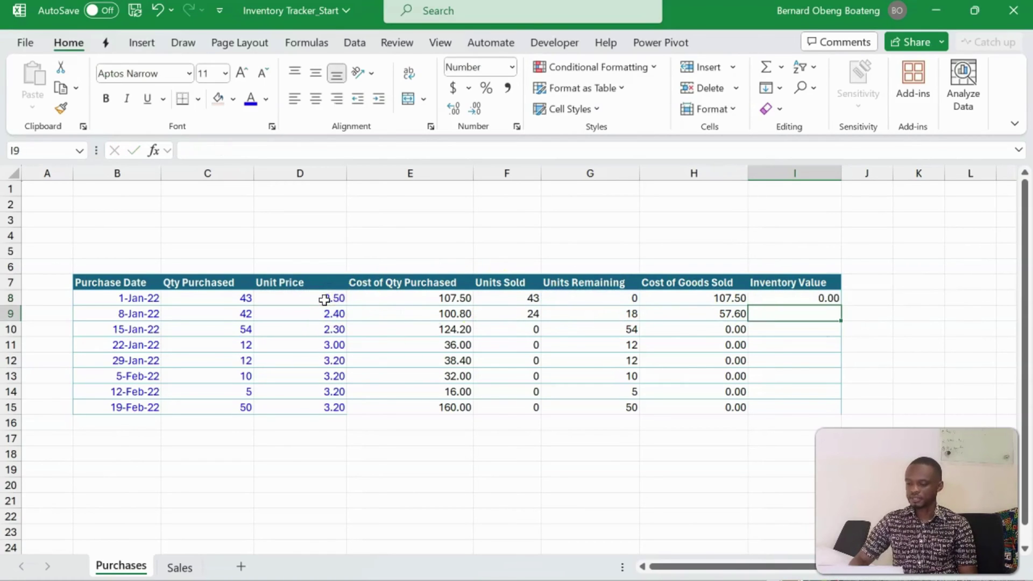
key("Up")
key("shift+Down")
key("shift+Down")
key("shift+Down")
key("shift+Down")
key("shift+Down")
key("shift+Down")
key("shift+Down")
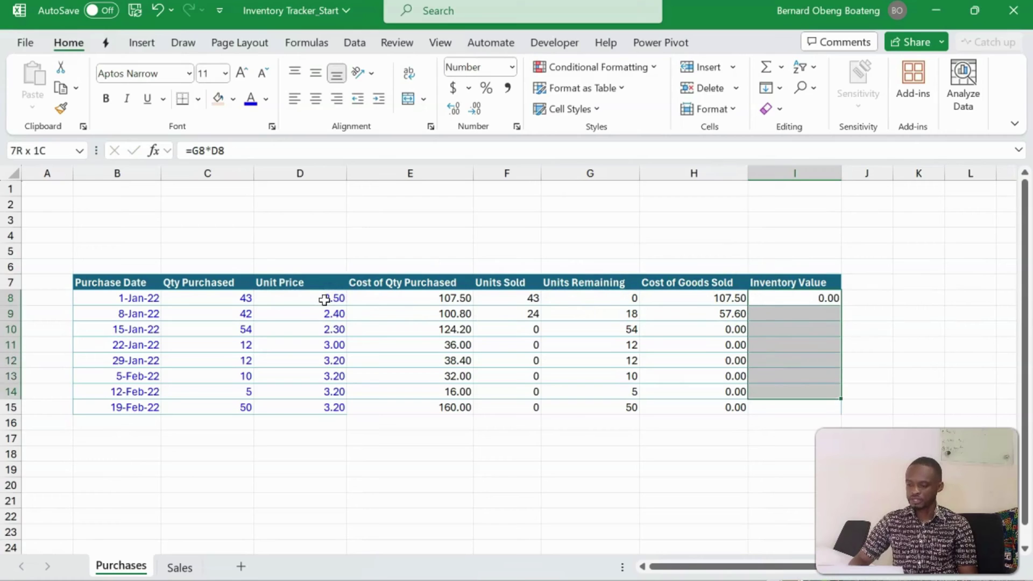
key("ctrl+d")
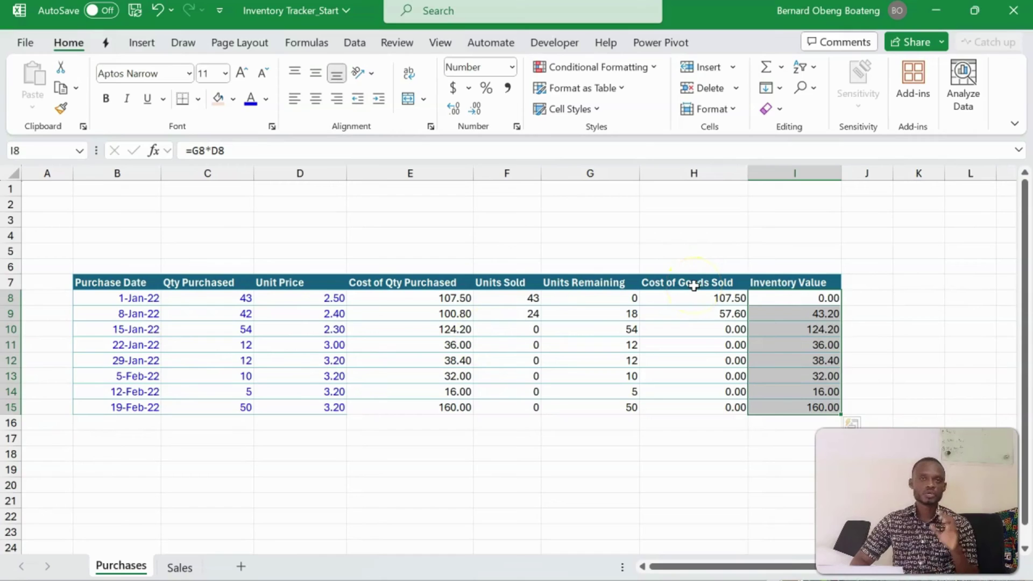
left_click(708, 173)
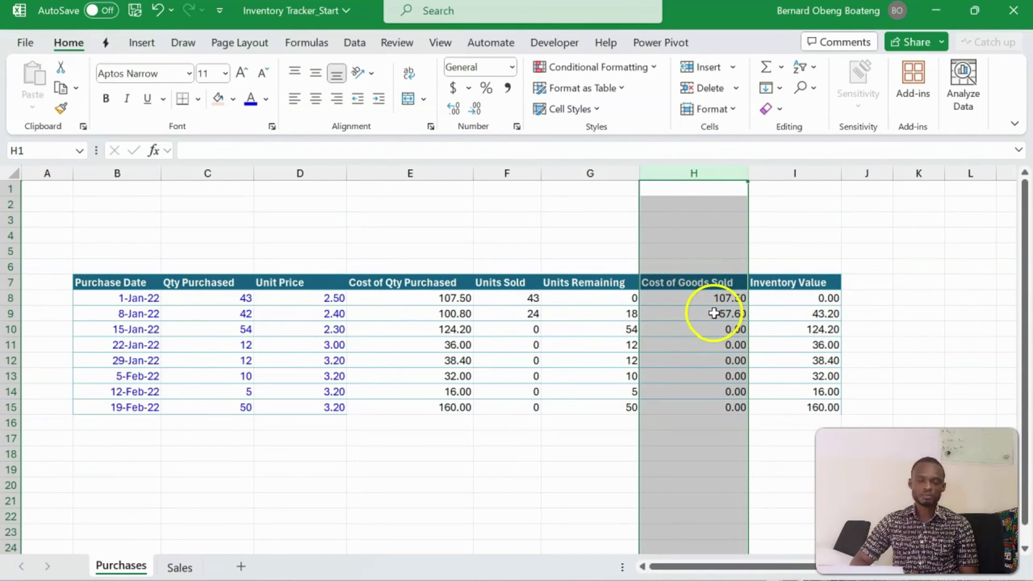
On the Sales sheet, enter a SUM of Quantity Sold times Selling Price in Revenue cell H5.
left_click(180, 567)
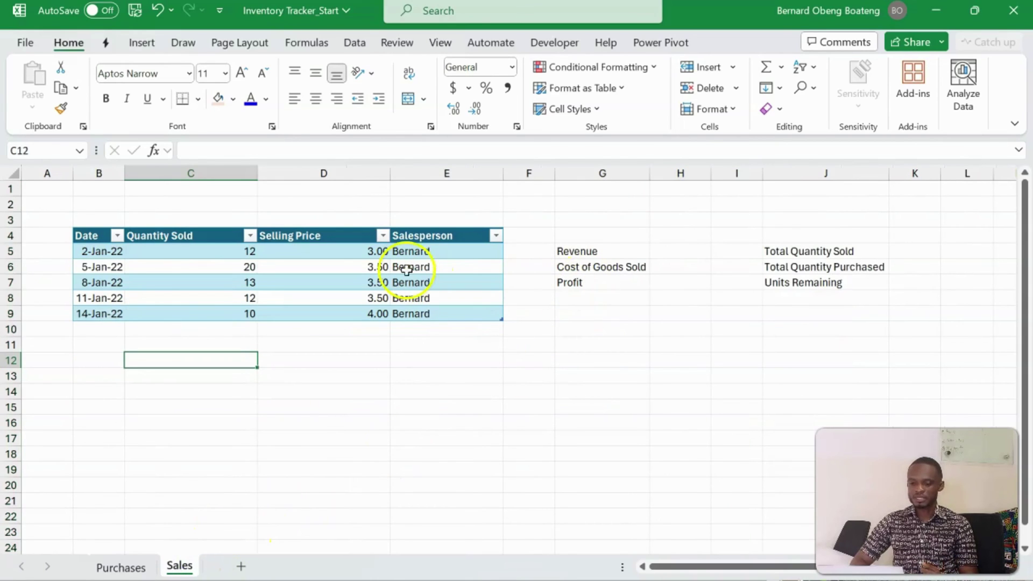
left_click(665, 255)
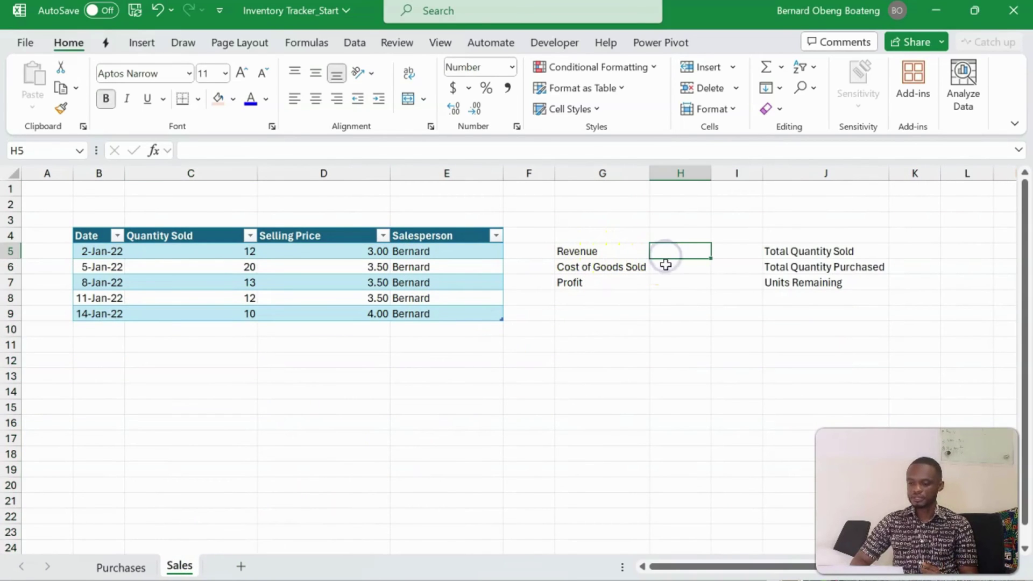
left_click(666, 265)
left_click(666, 285)
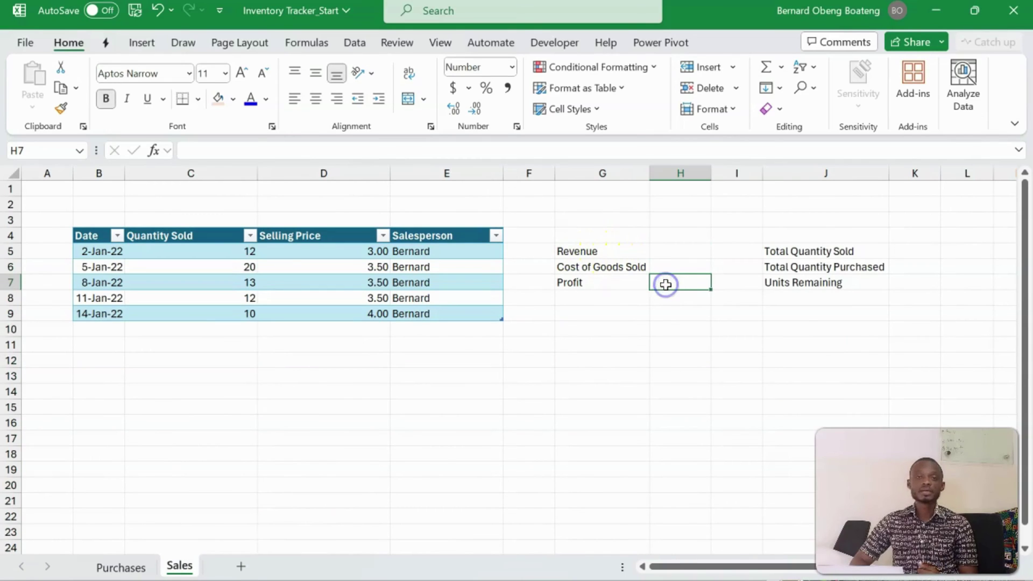
left_click(675, 253)
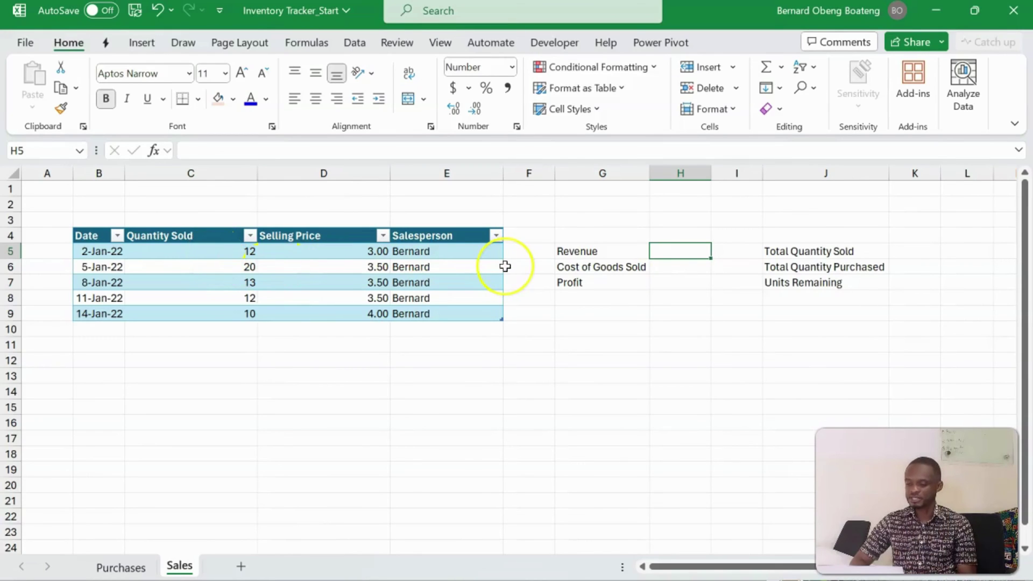
type("=")
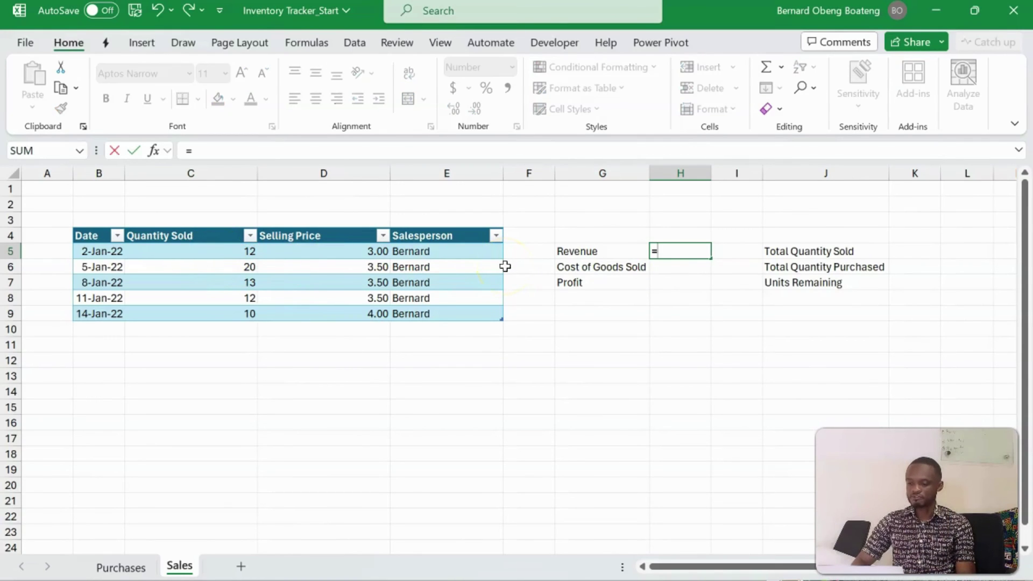
type("sum")
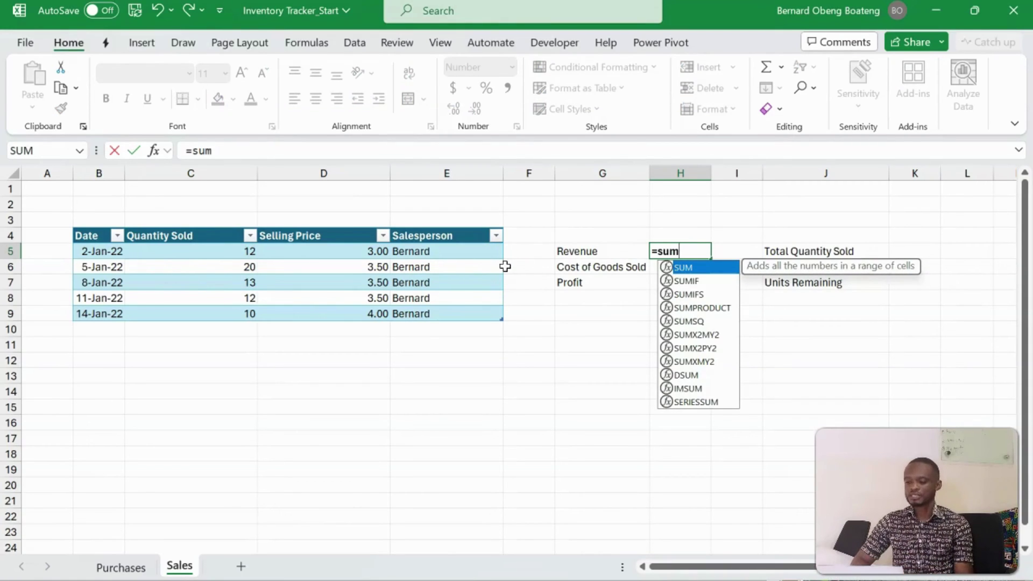
key("Tab")
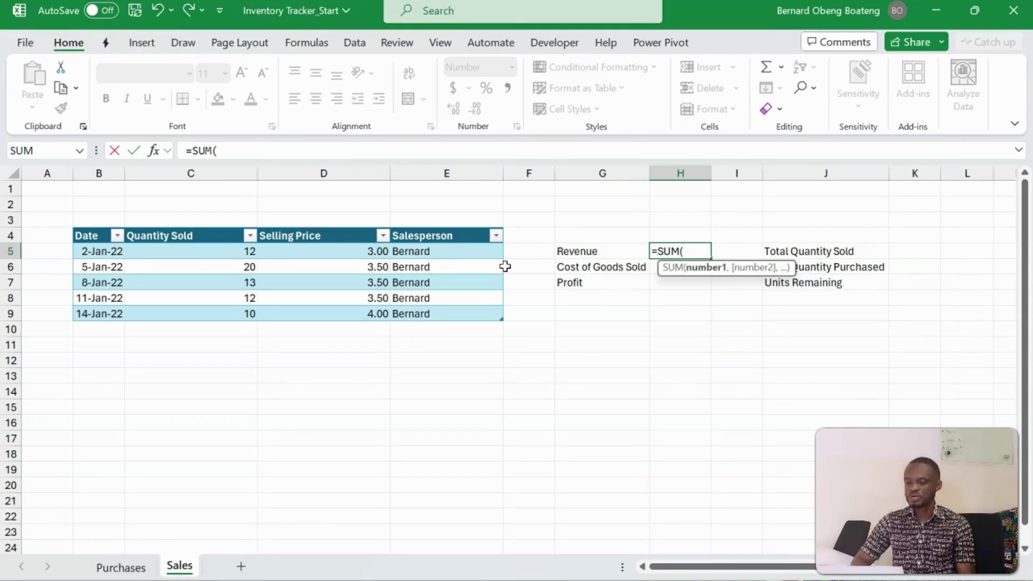
left_click(198, 227)
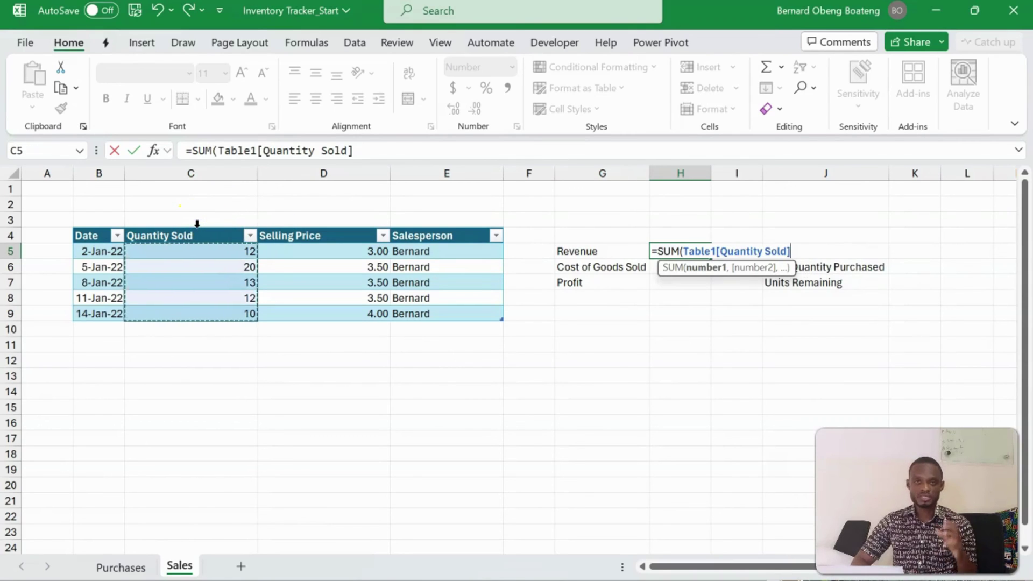
type("*")
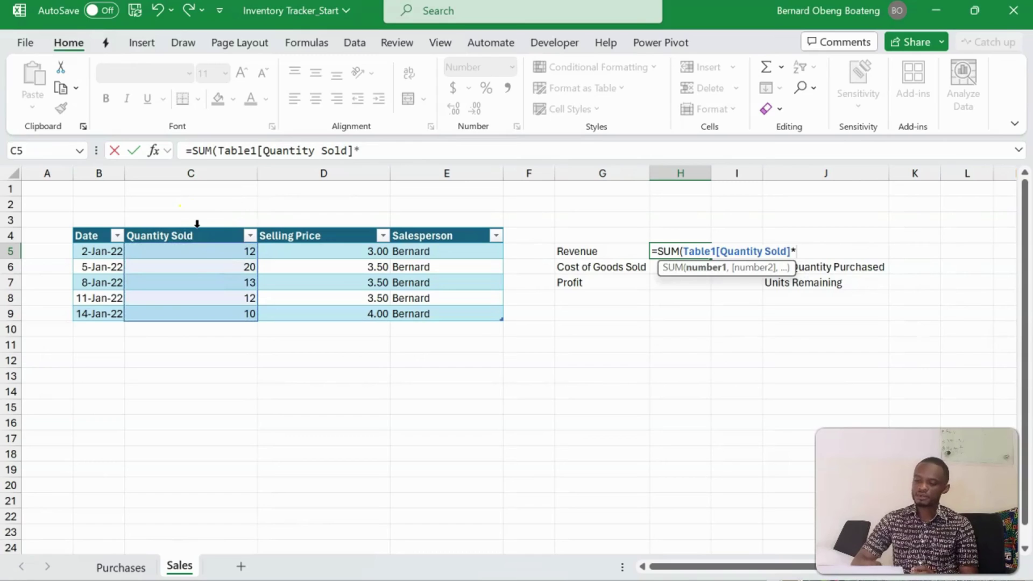
left_click(271, 227)
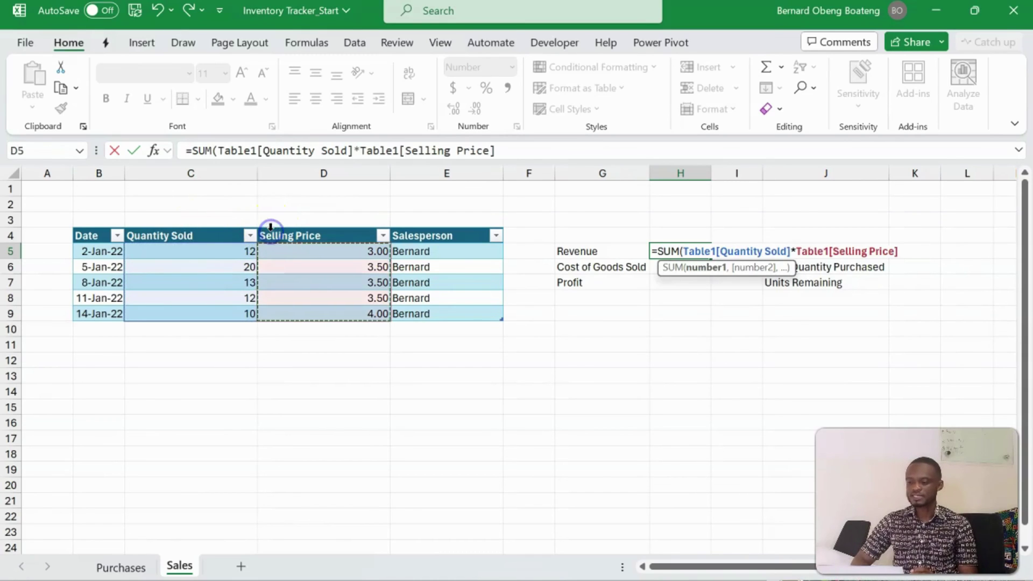
type(")")
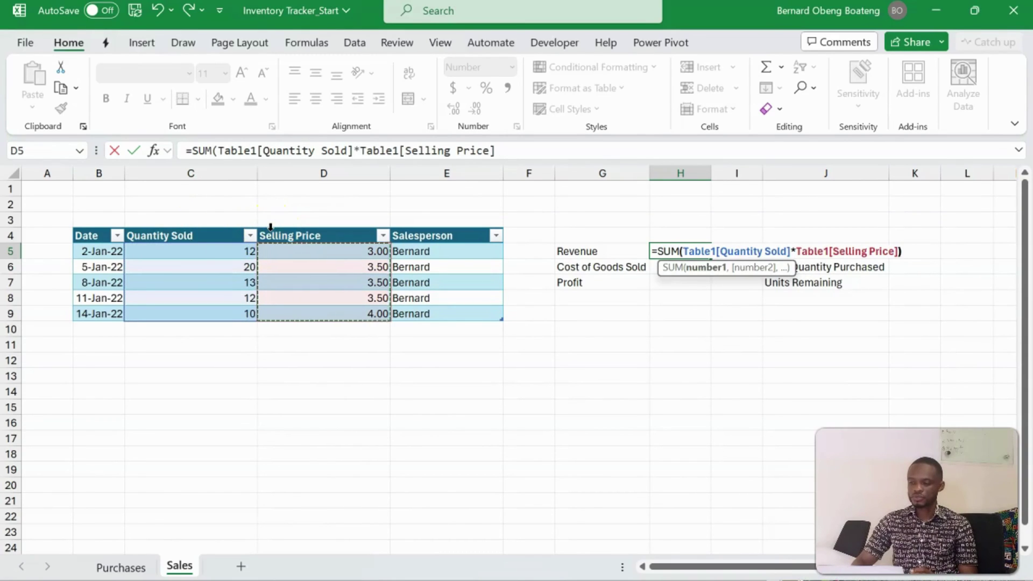
key("Return")
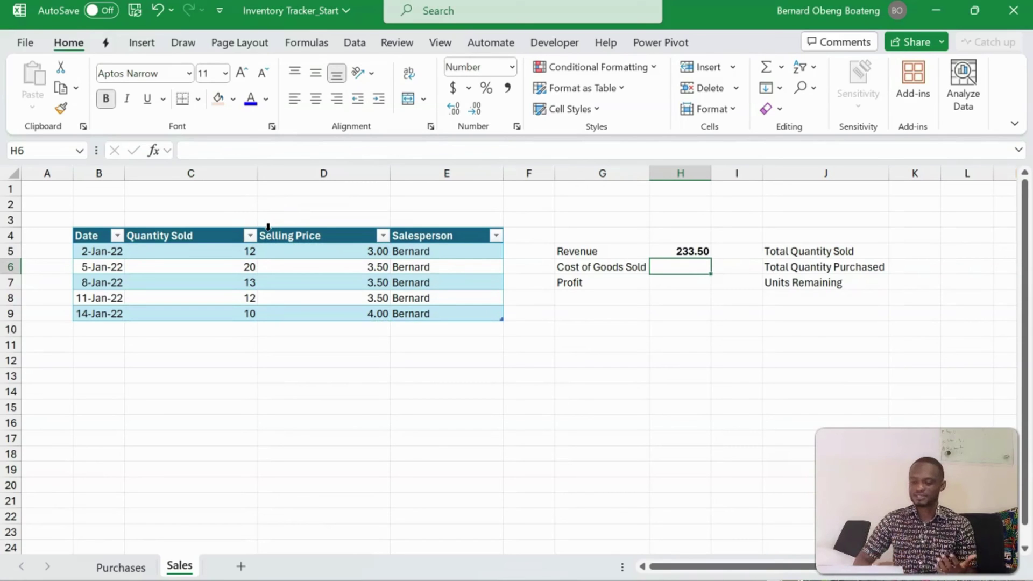
Replace it with =SUMPRODUCT(Table1[Quantity Sold],Table1[Selling Price]), returning 233.50.
key("Up")
key("Delete")
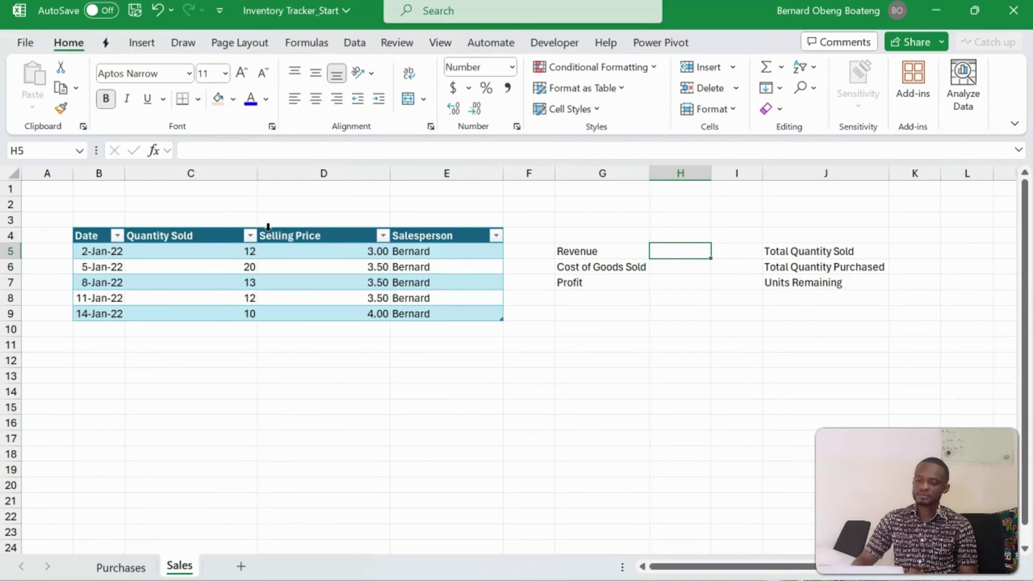
type("=sum")
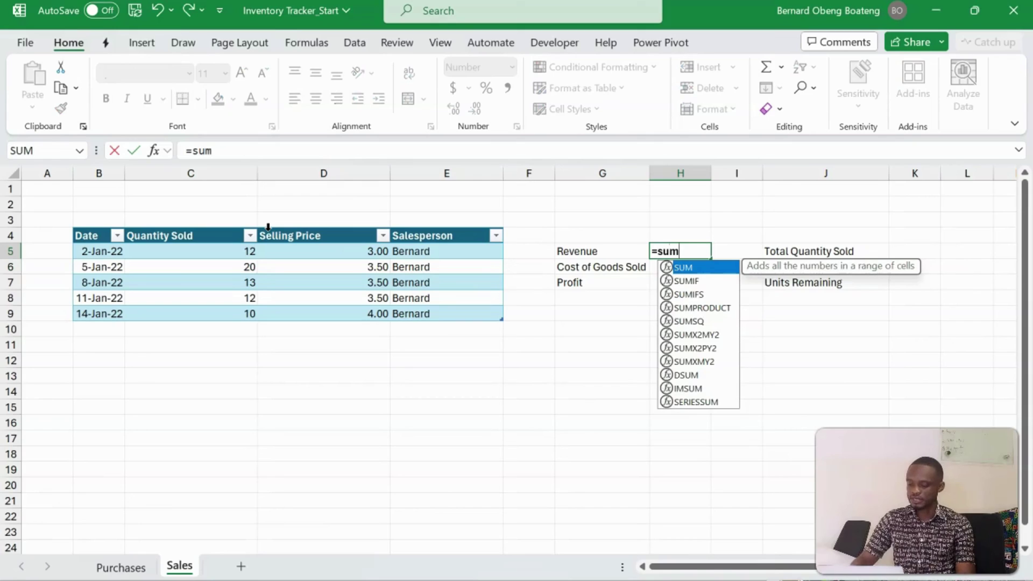
type("p")
key("Tab")
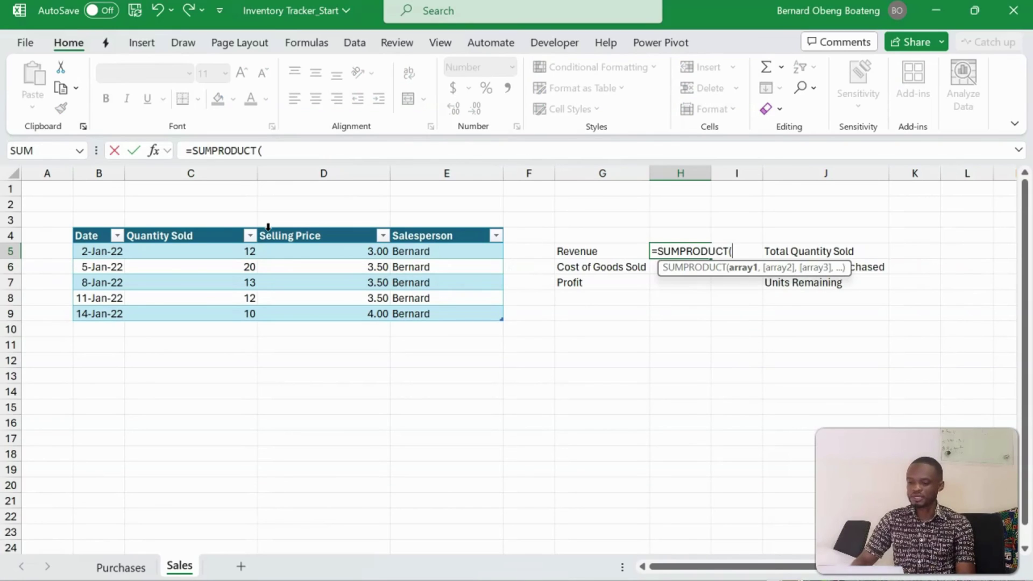
left_click(222, 226)
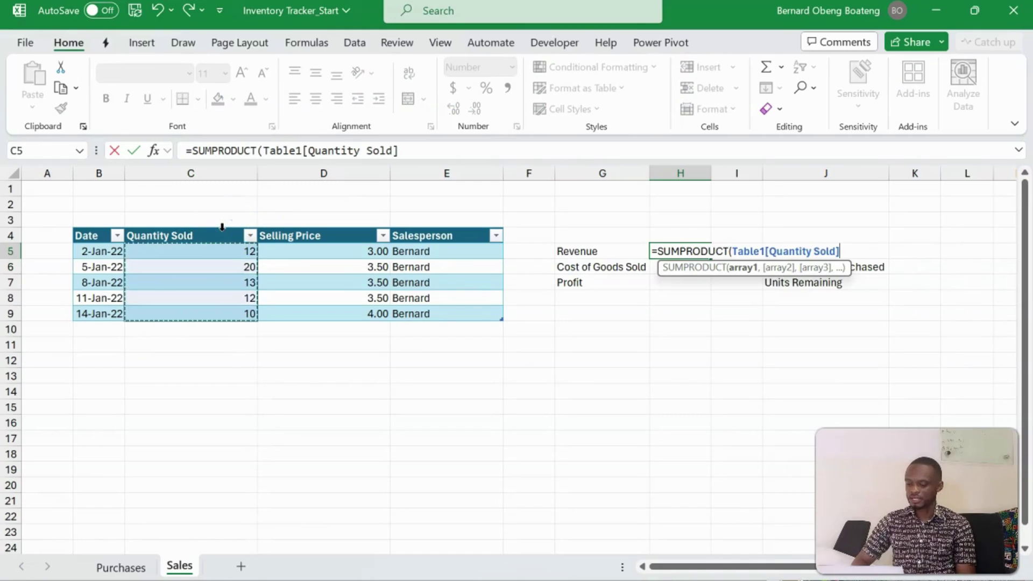
type(",")
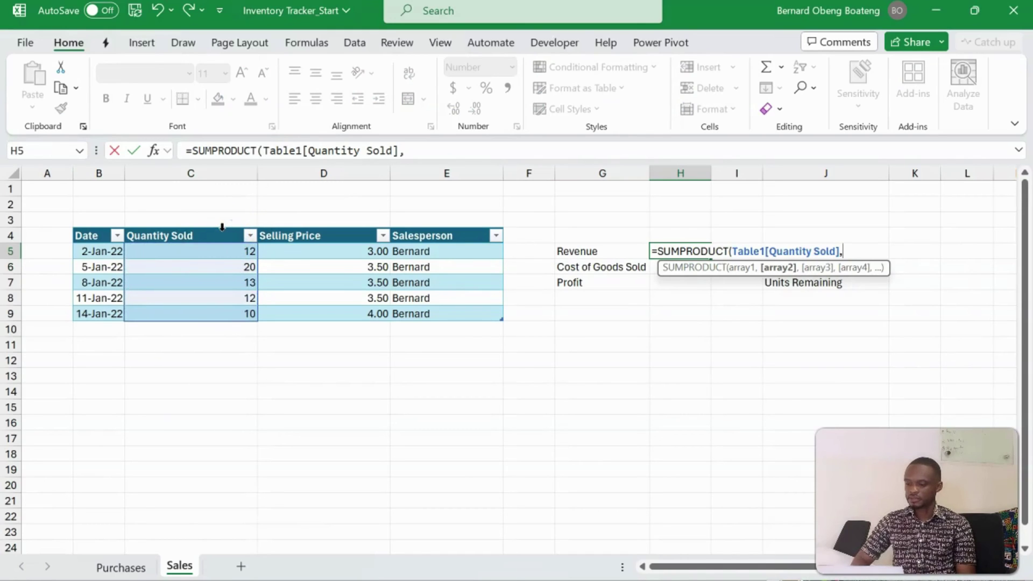
left_click(276, 226)
type(")")
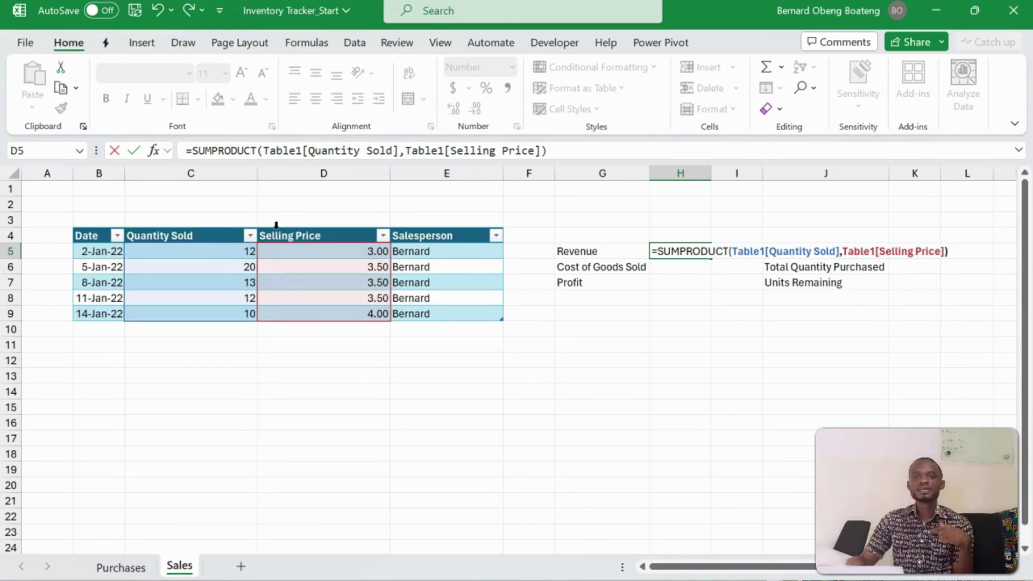
key("Return")
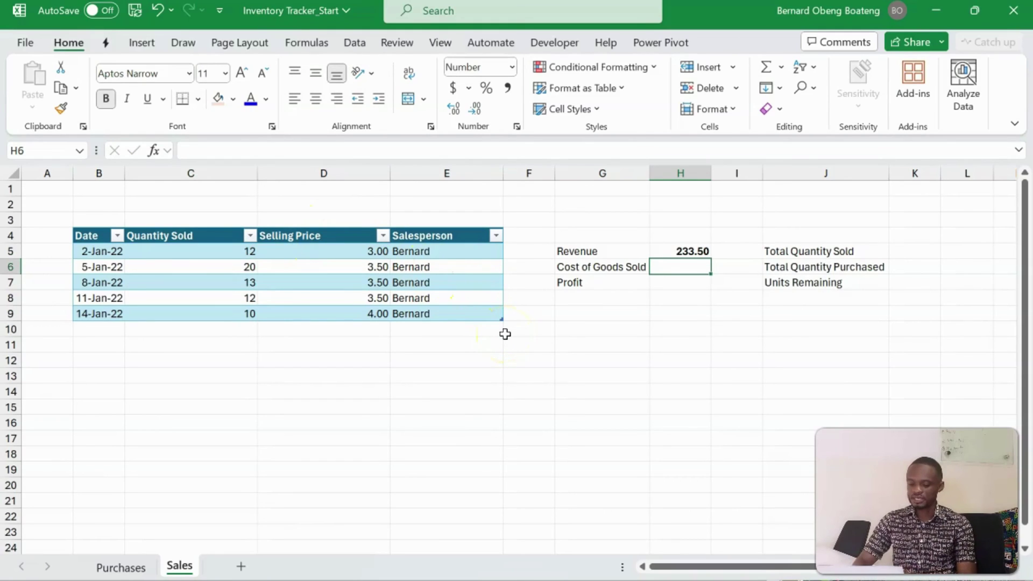
Set Cost of Goods Sold H6 to =SUM(Purchases!H:H), giving 165.10.
type("=sum")
key("Tab")
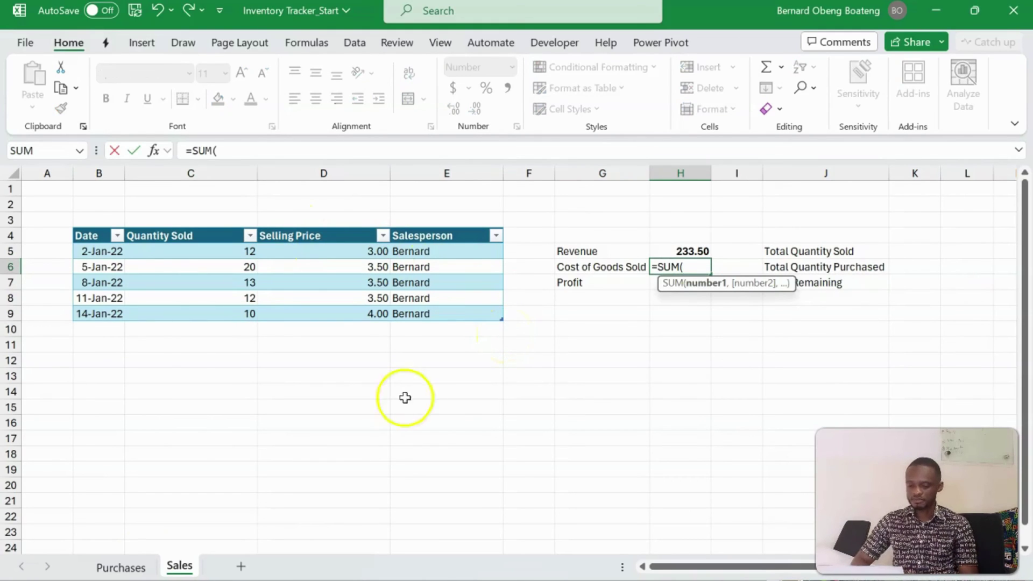
left_click(120, 567)
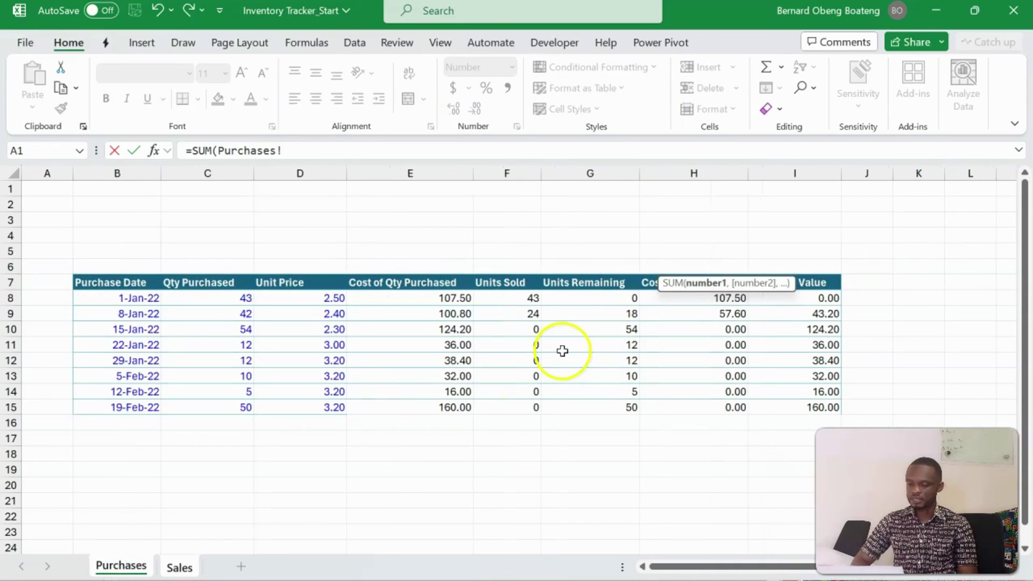
left_click(672, 172)
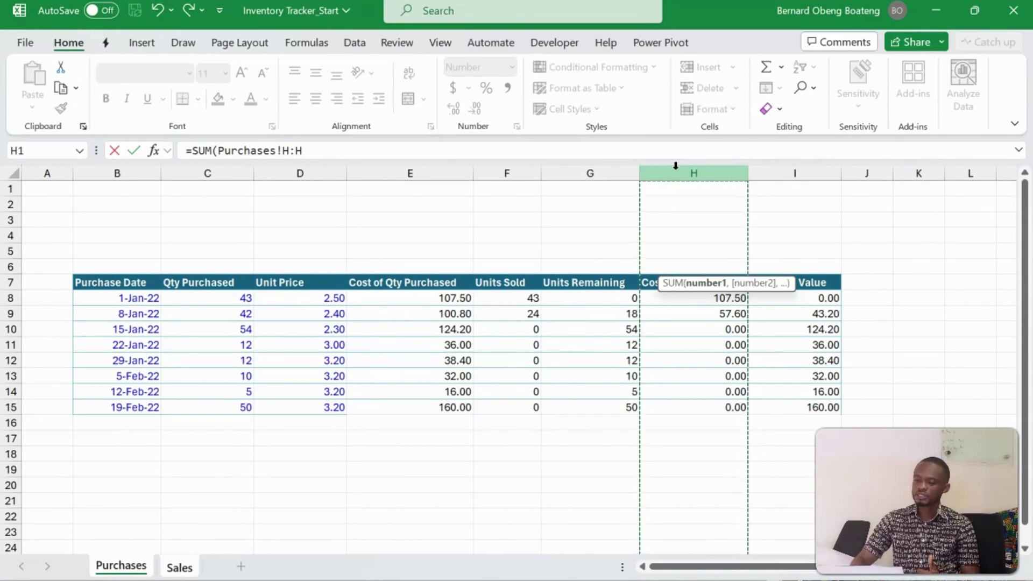
type(")")
key("Return")
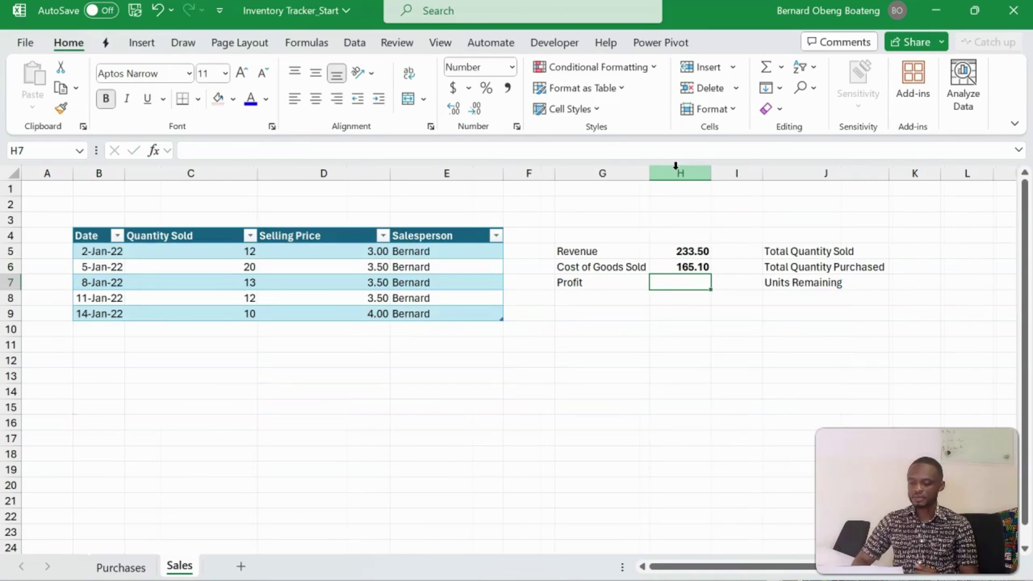
Set Profit H7 to =H5-H6, giving 68.40.
type("=")
key("Up")
key("Up")
type("-")
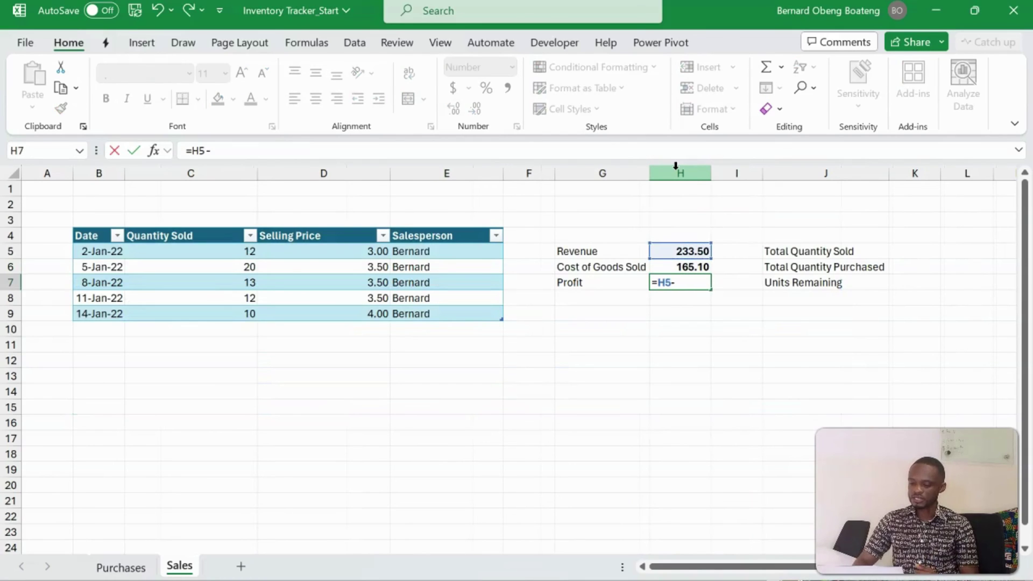
key("Up")
key("Return")
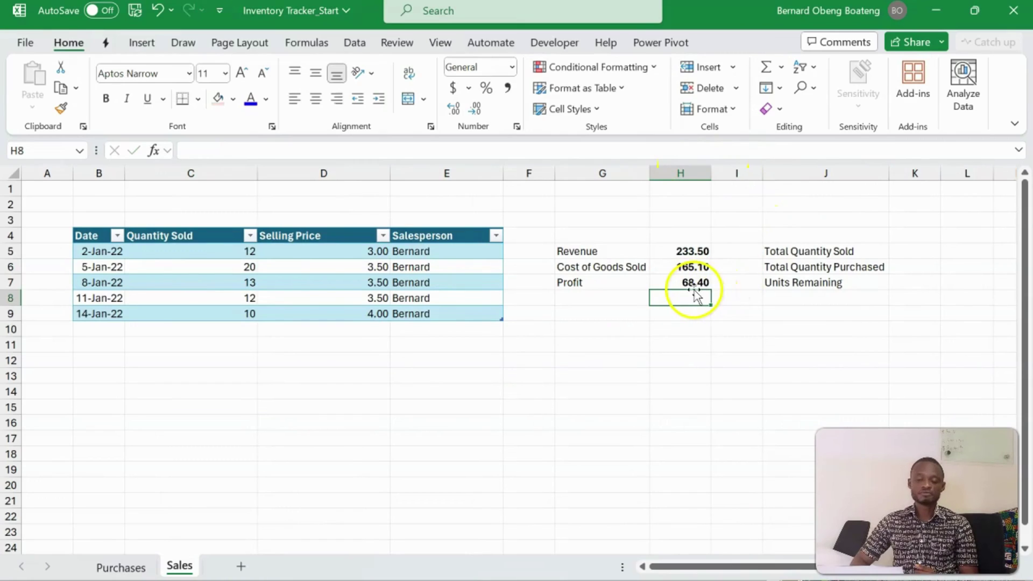
Set Total Quantity Sold K5 to =SUM(Table1[Quantity Sold]), giving 67.
left_click(899, 251)
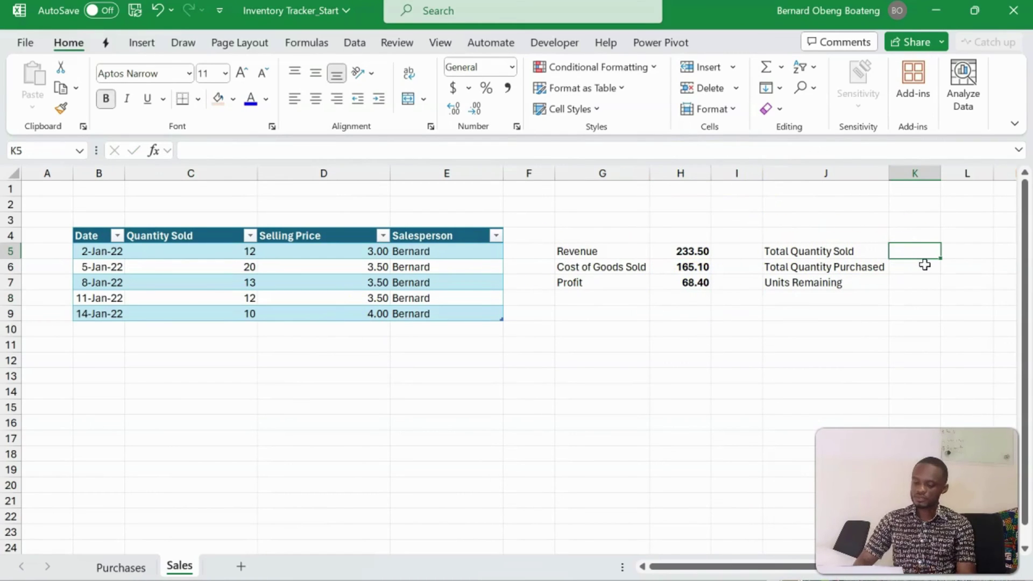
type("=sum")
key("Tab")
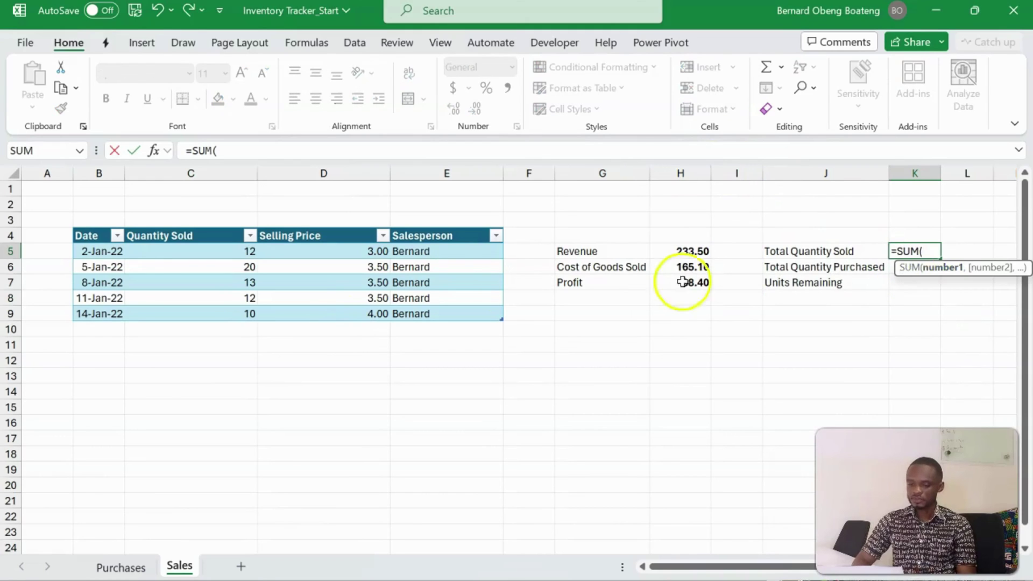
left_click(234, 228)
left_click(234, 228)
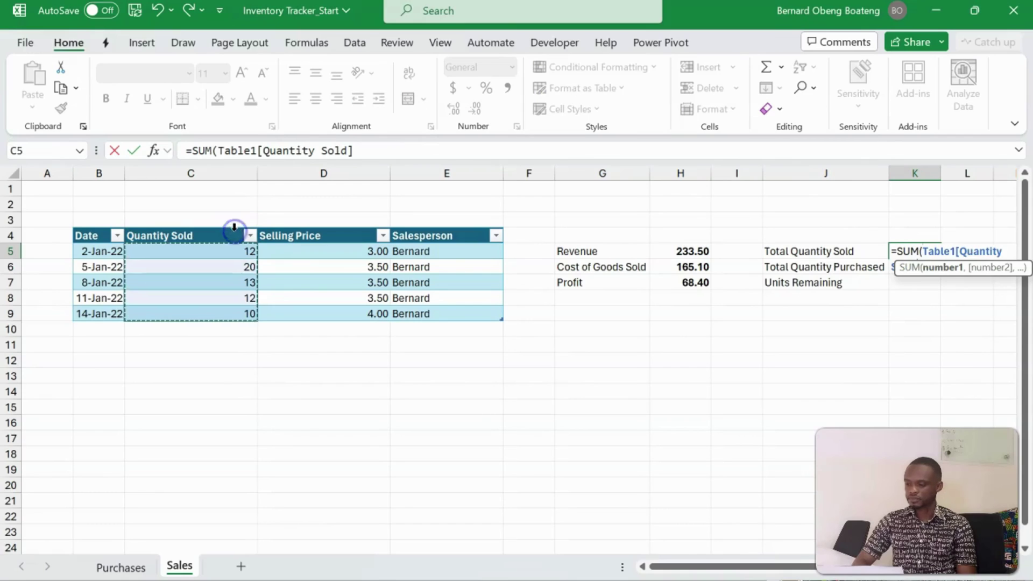
type(")")
key("Return")
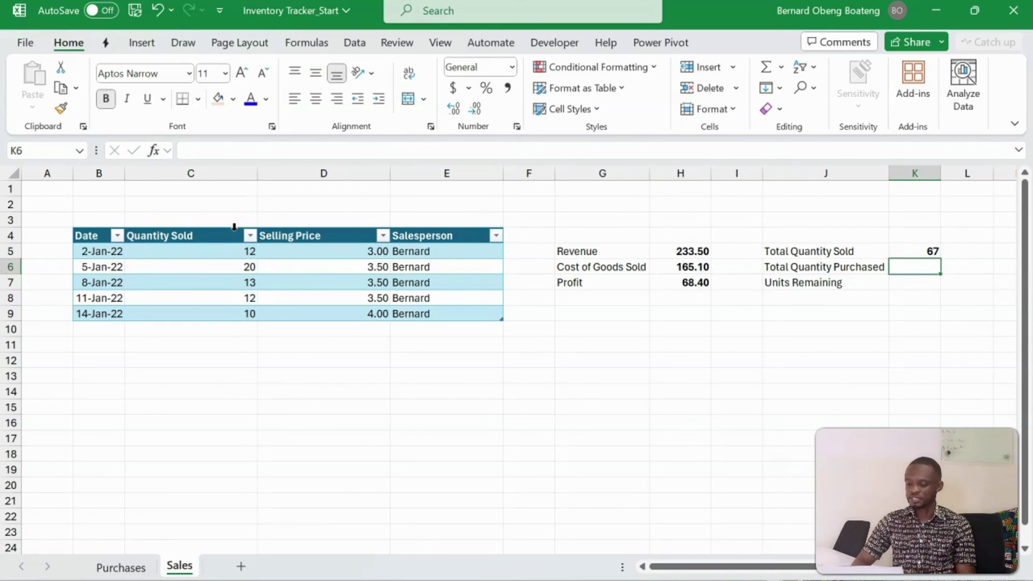
Set Total Quantity Purchased K6 to =SUM(Purchases!C:C), giving 228.
type("=sum")
key("Tab")
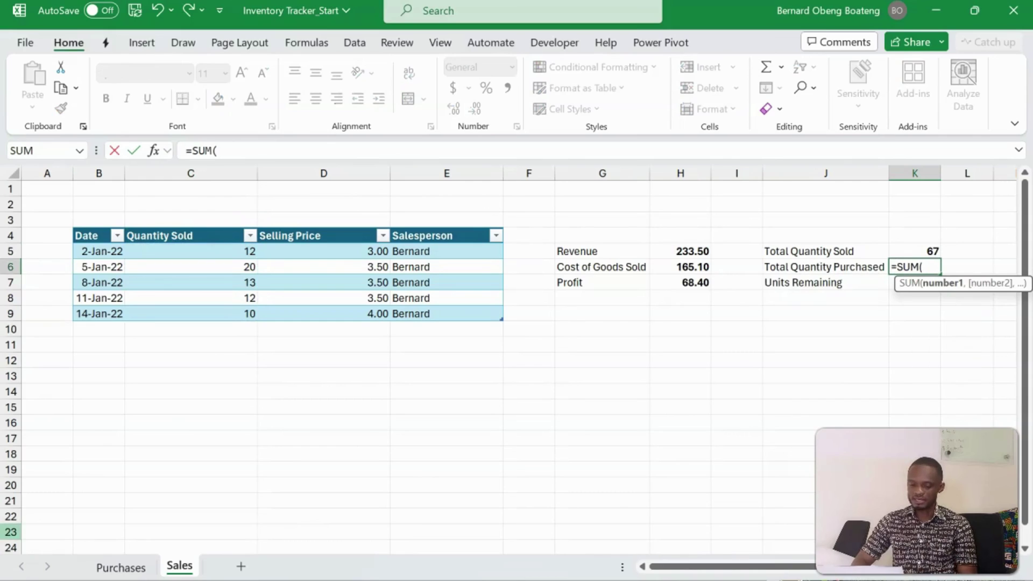
left_click(121, 567)
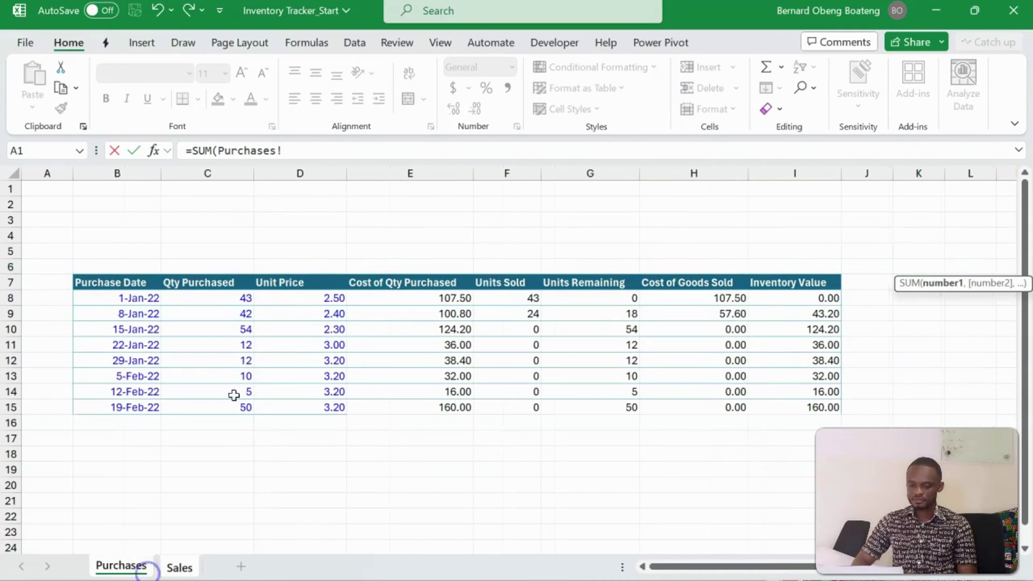
left_click(207, 173)
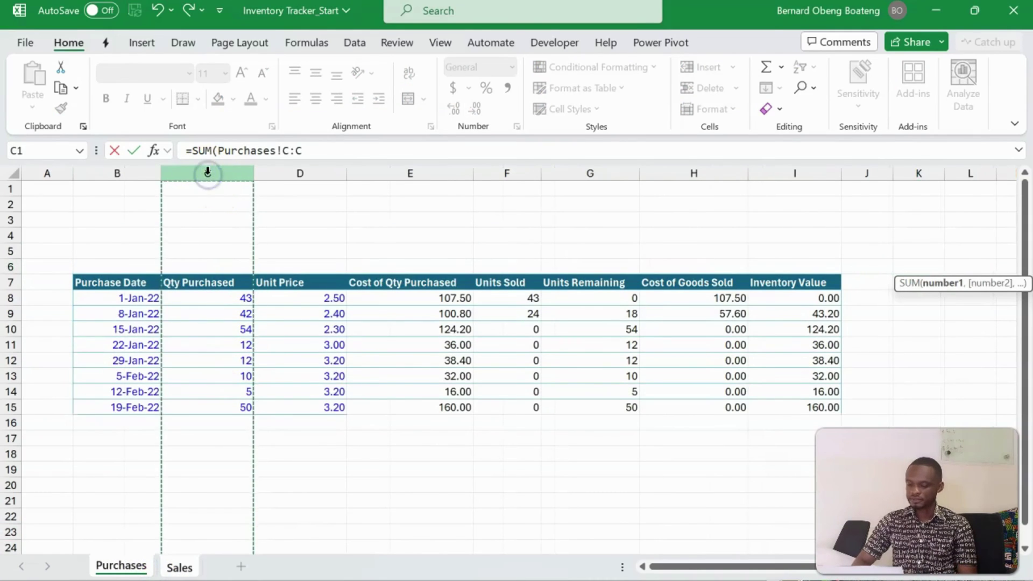
type(")")
key("Return")
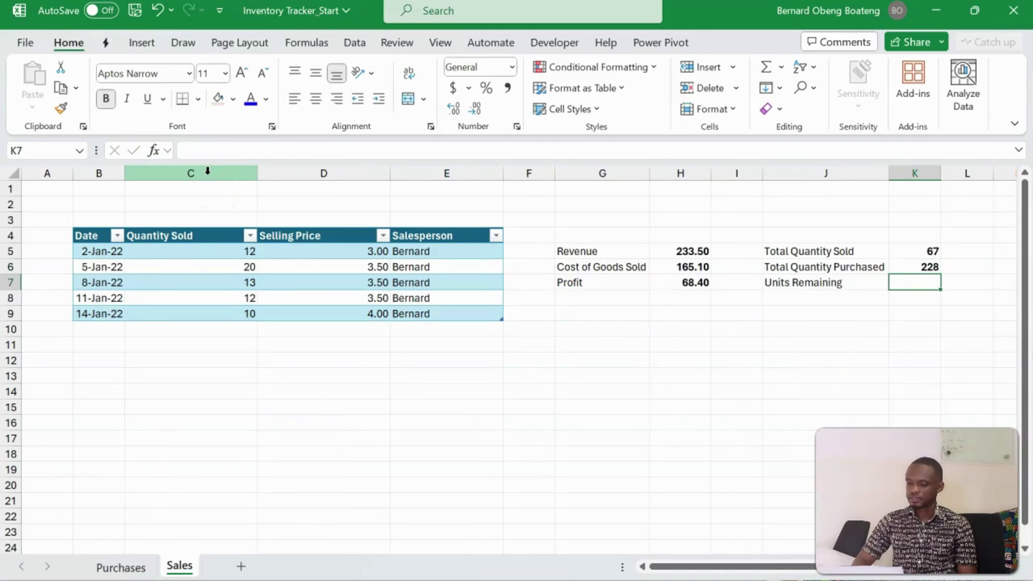
Set Units Remaining K7 to =K6-K5, giving 161.
type("=")
key("Up")
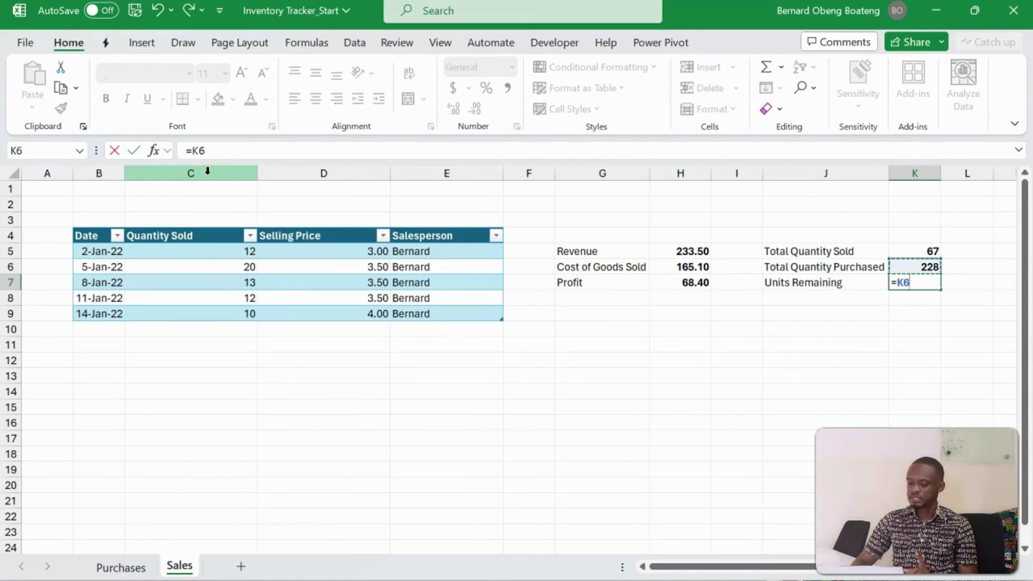
type("-")
key("Up")
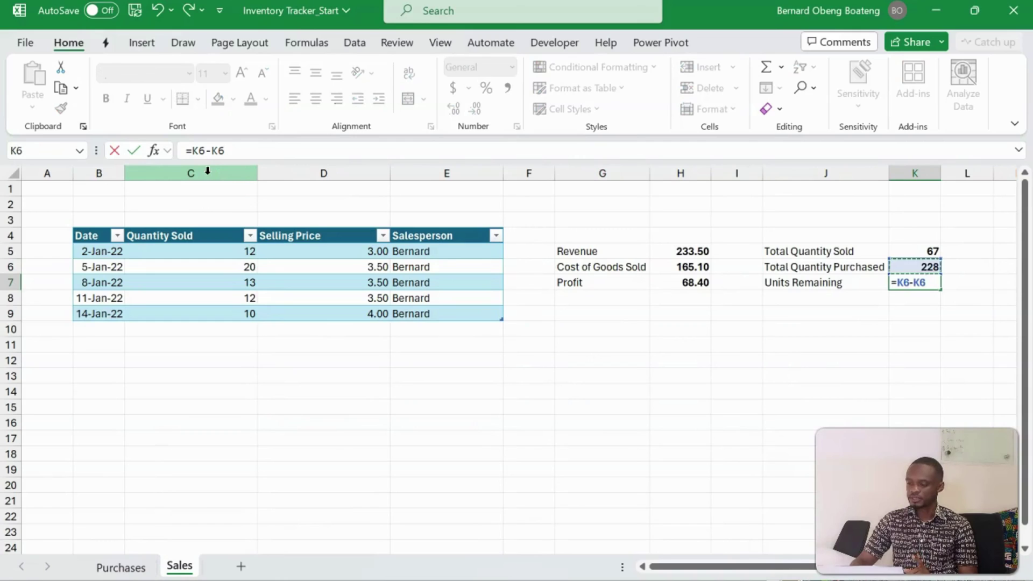
key("Up")
key("Return")
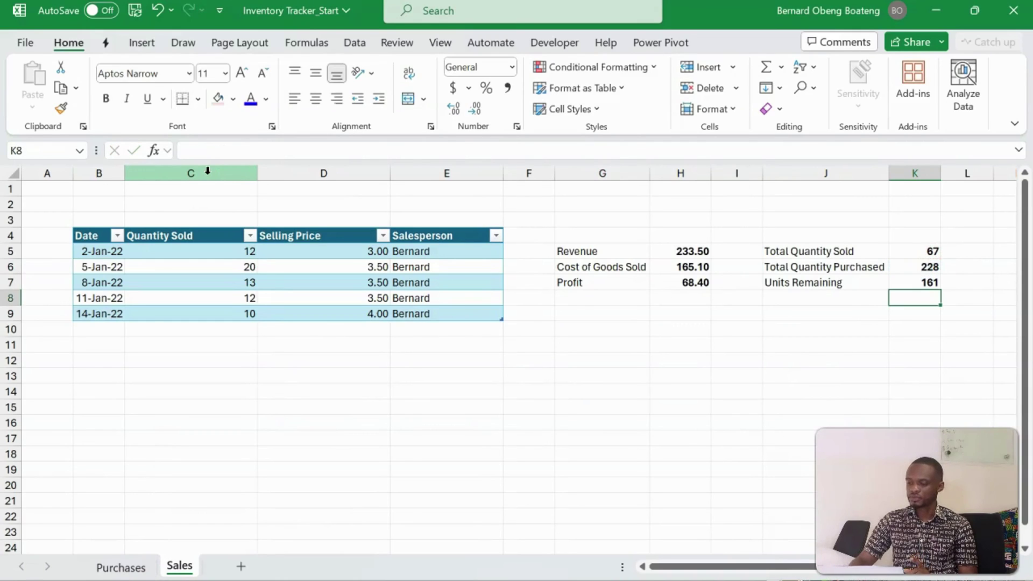
Start a new 17-Jan-22 sale row below the table with 60 units sold.
left_click(195, 312)
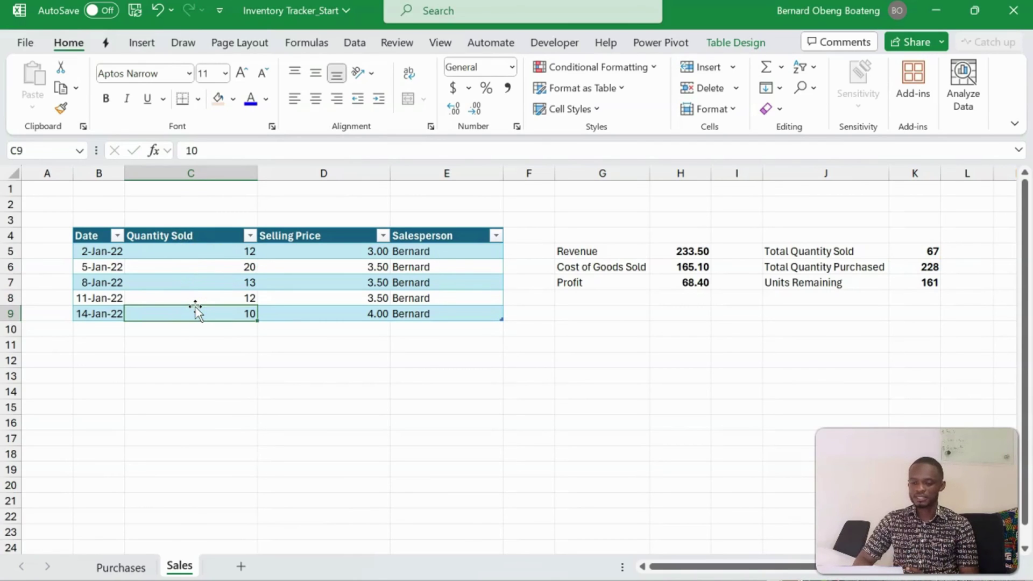
left_click(110, 328)
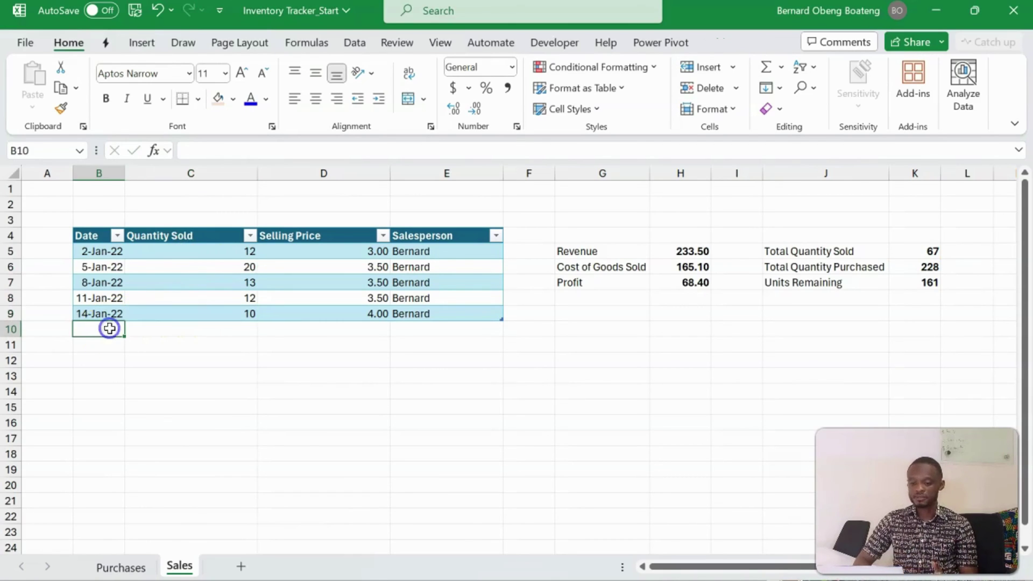
key("ctrl+d")
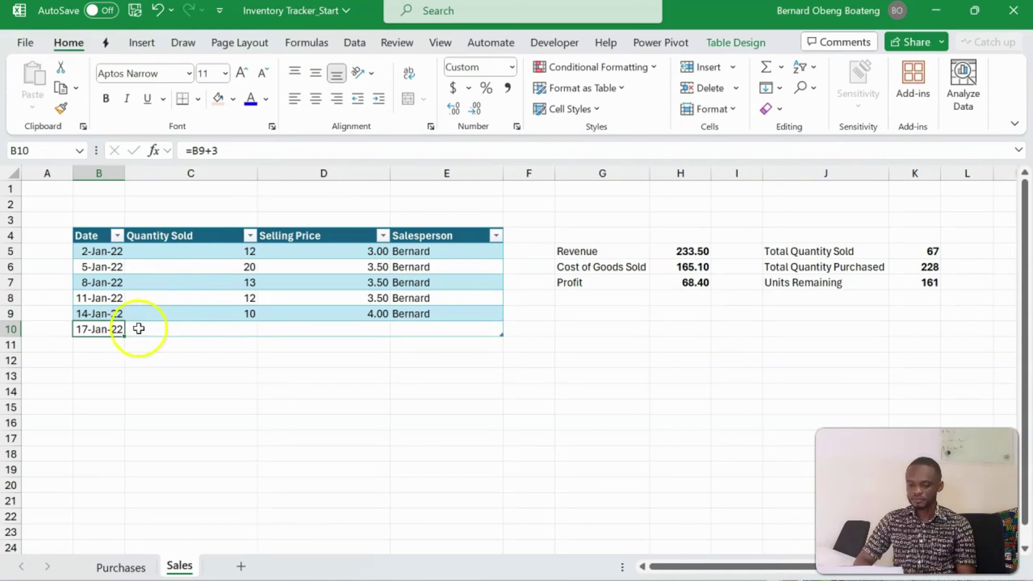
left_click(176, 331)
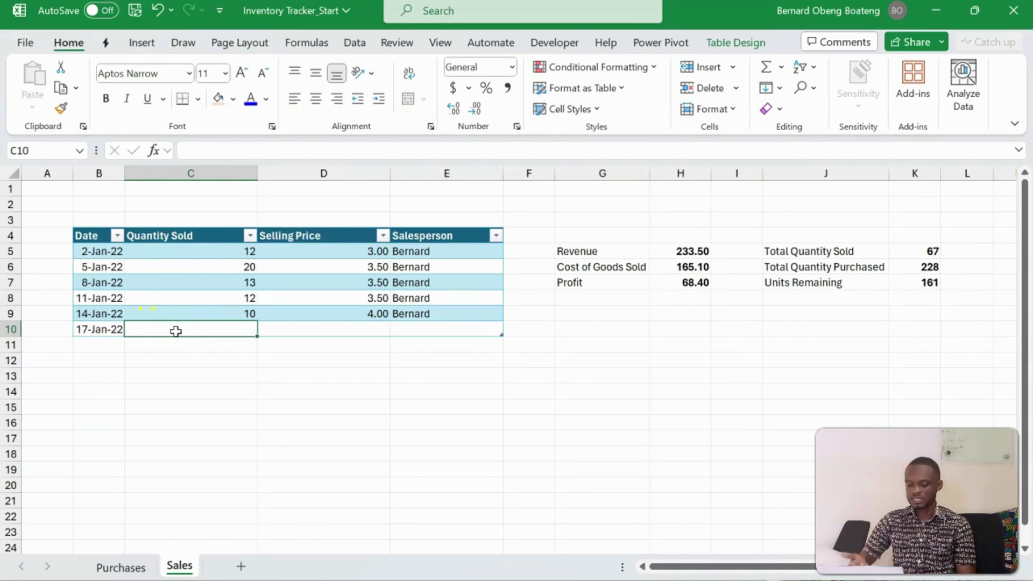
type("60")
key("Return")
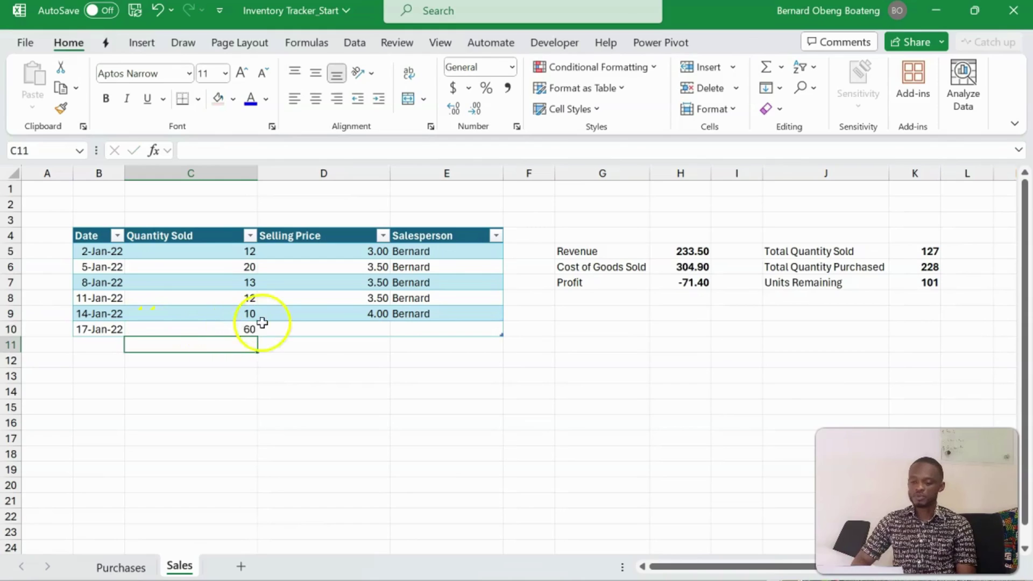
Set the new sale's selling price to 4.00 and check the updated total quantity sold.
left_click(299, 328)
type("4")
key("Return")
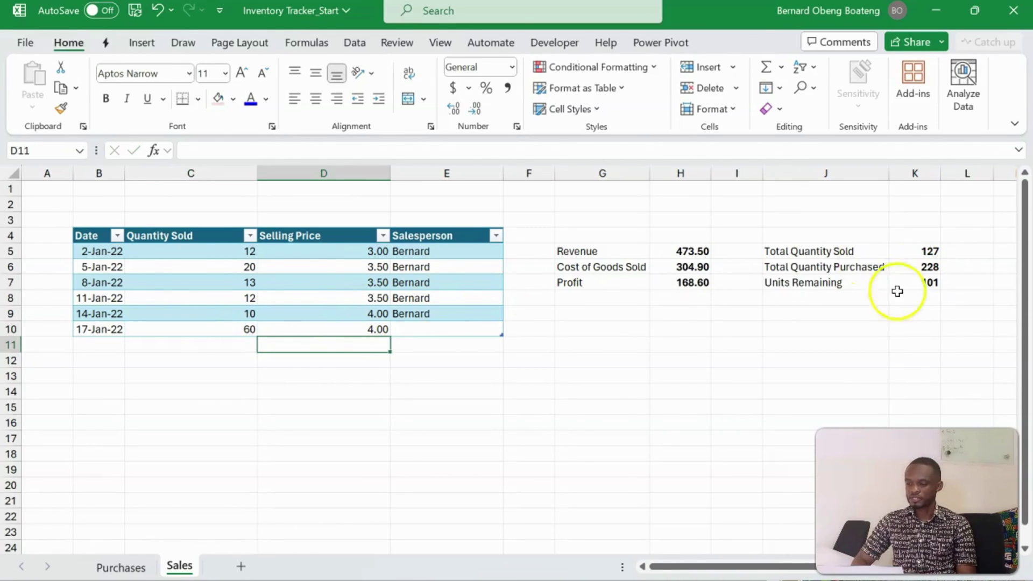
left_click(478, 329)
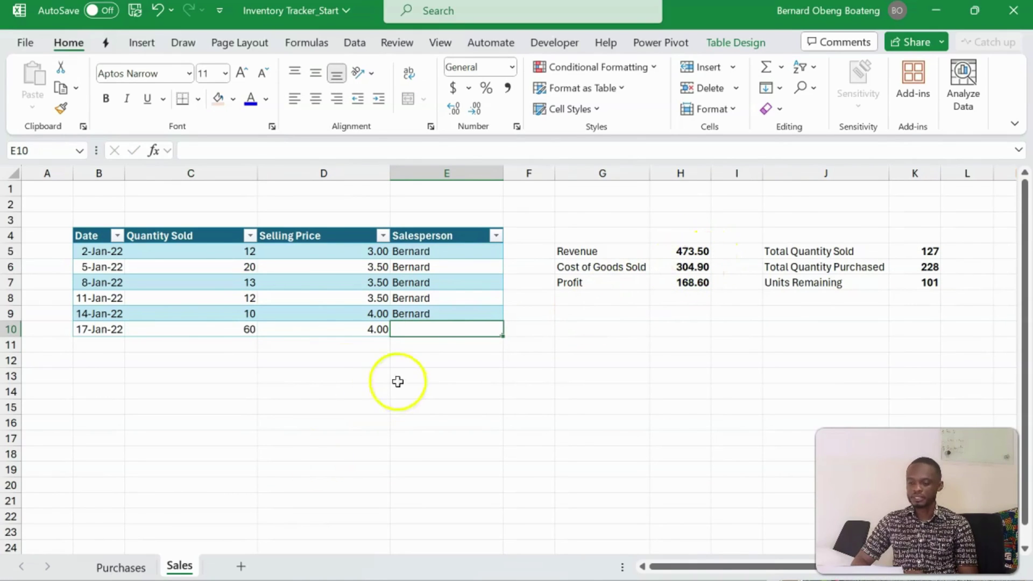
left_click(929, 251)
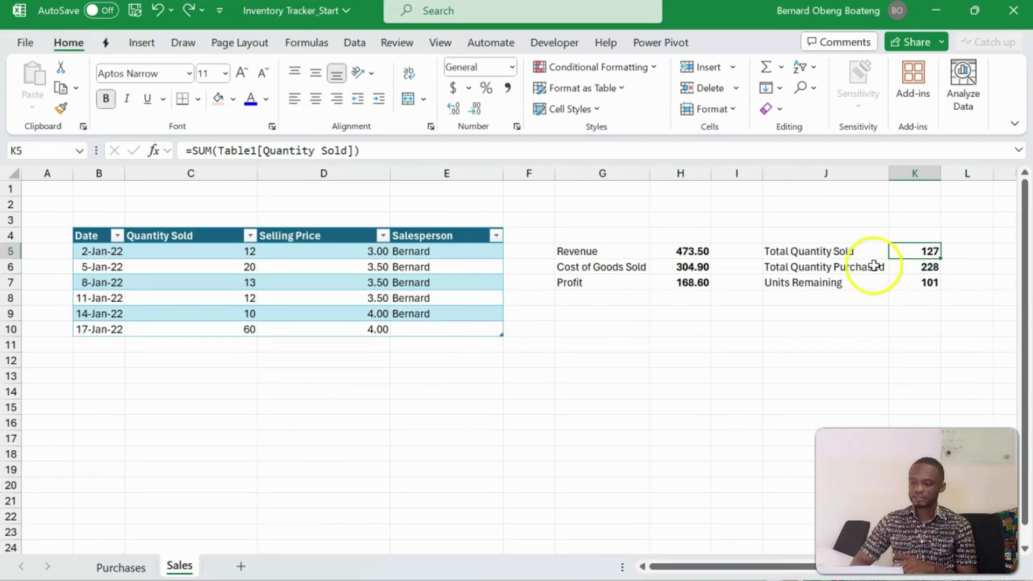
On the Purchases sheet, review the Units Sold formulas of the first purchases.
left_click(138, 562)
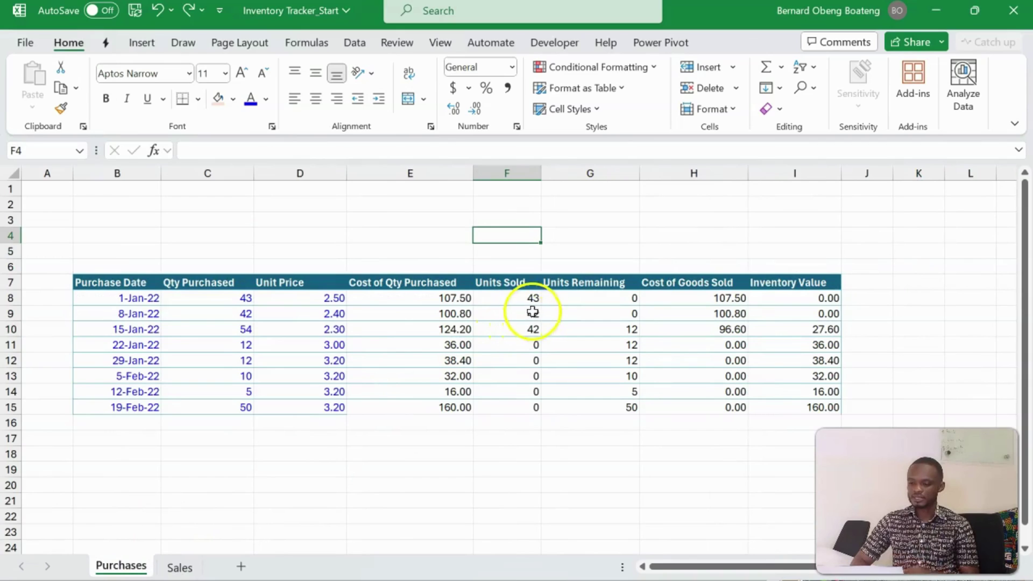
left_click(521, 301)
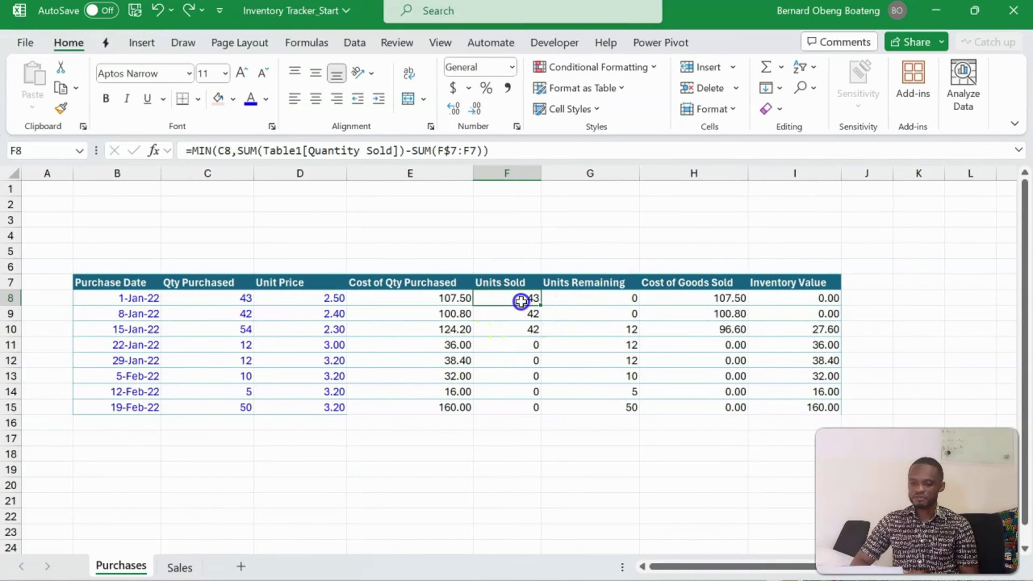
left_click_drag(521, 301, 521, 327)
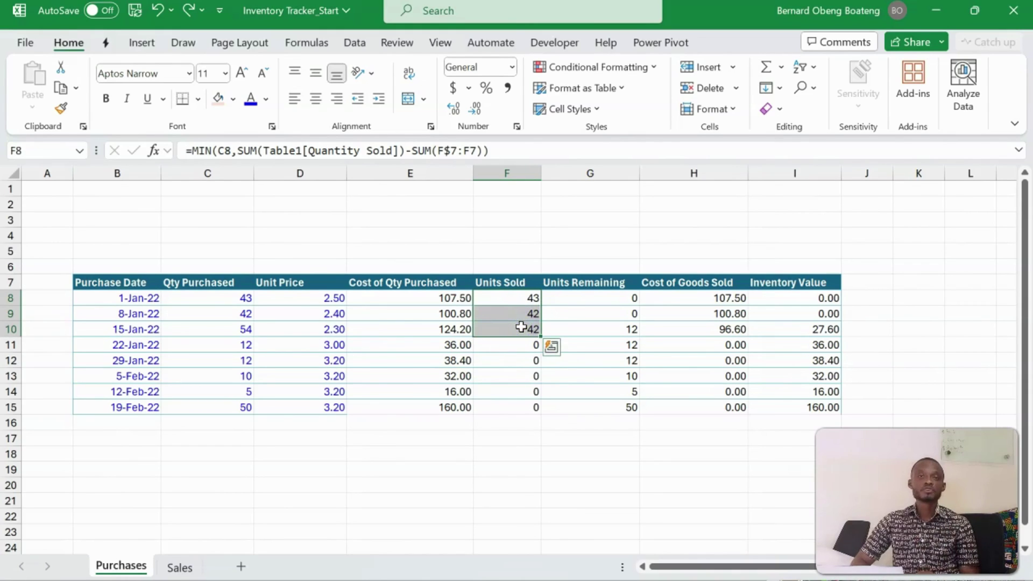
Put a =SUM(F8:F15) check total of 127 in F5, then return to Sales.
left_click(516, 249)
type("=SUM()")
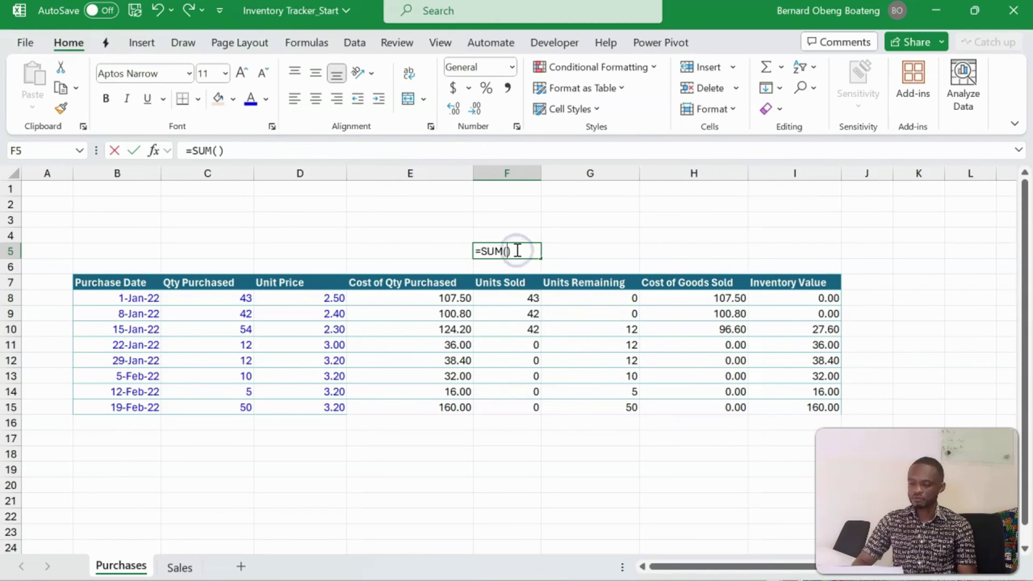
left_click(515, 250)
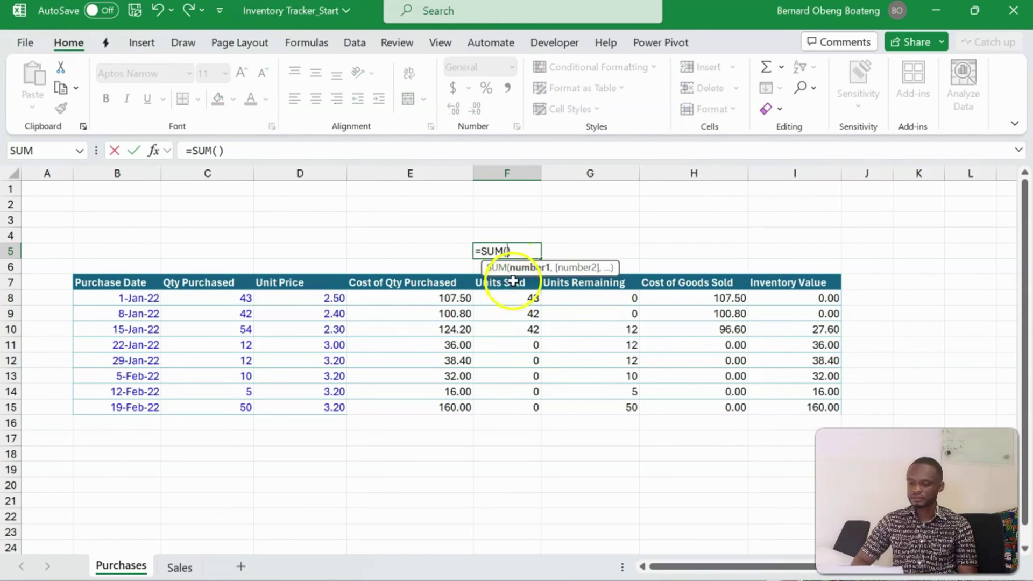
left_click_drag(502, 297, 496, 404)
key("Return")
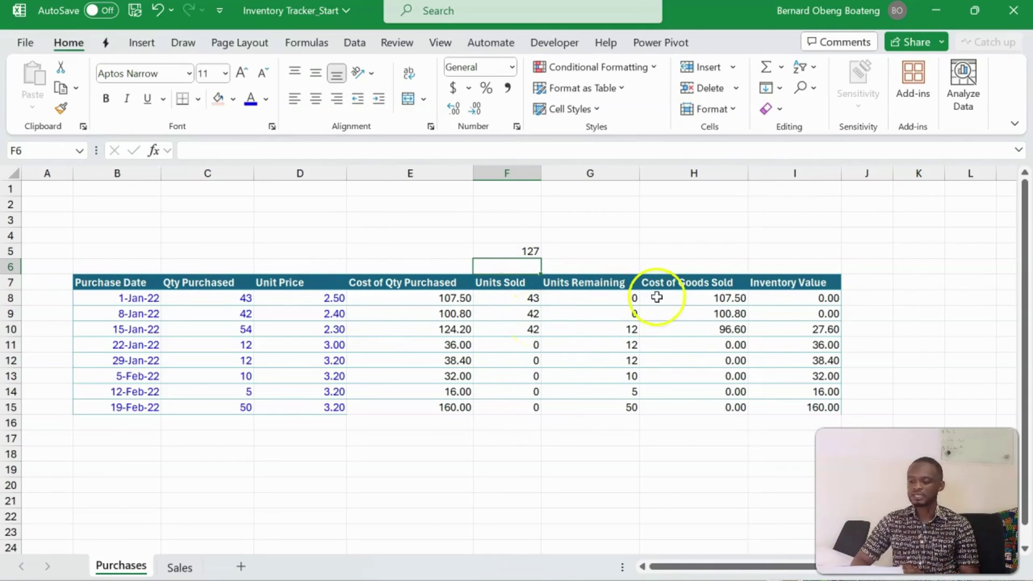
left_click_drag(707, 303, 707, 333)
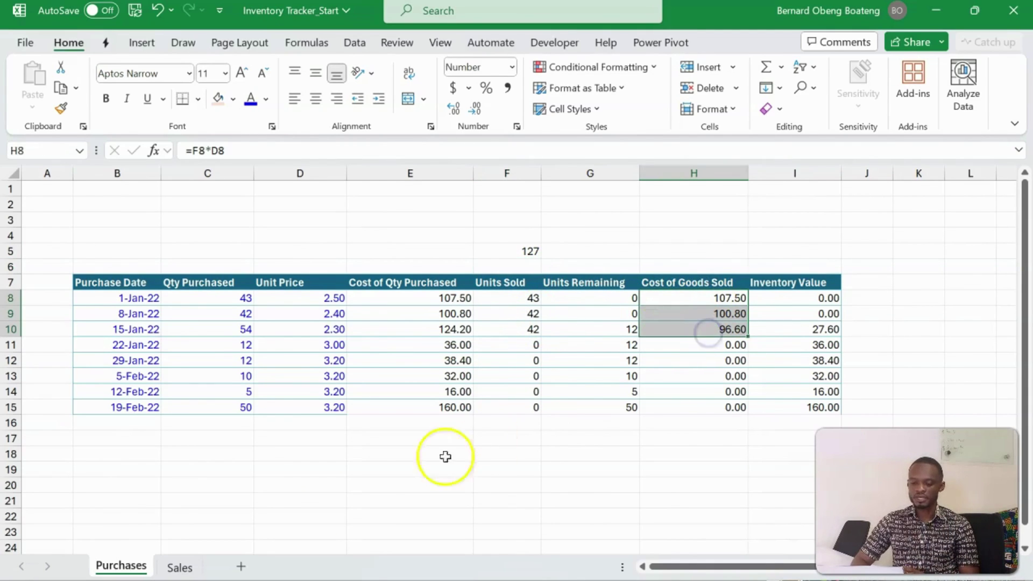
left_click(195, 567)
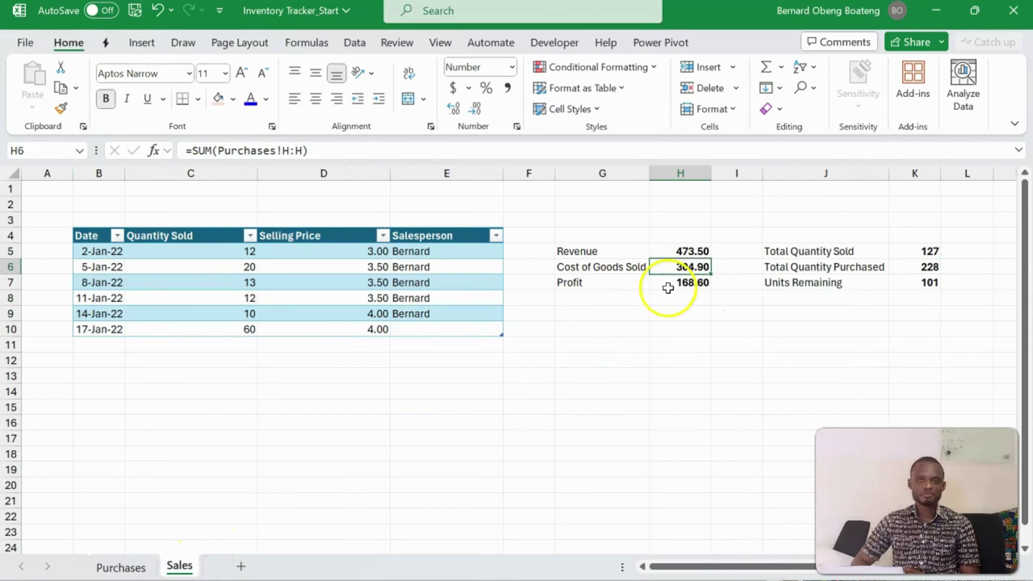